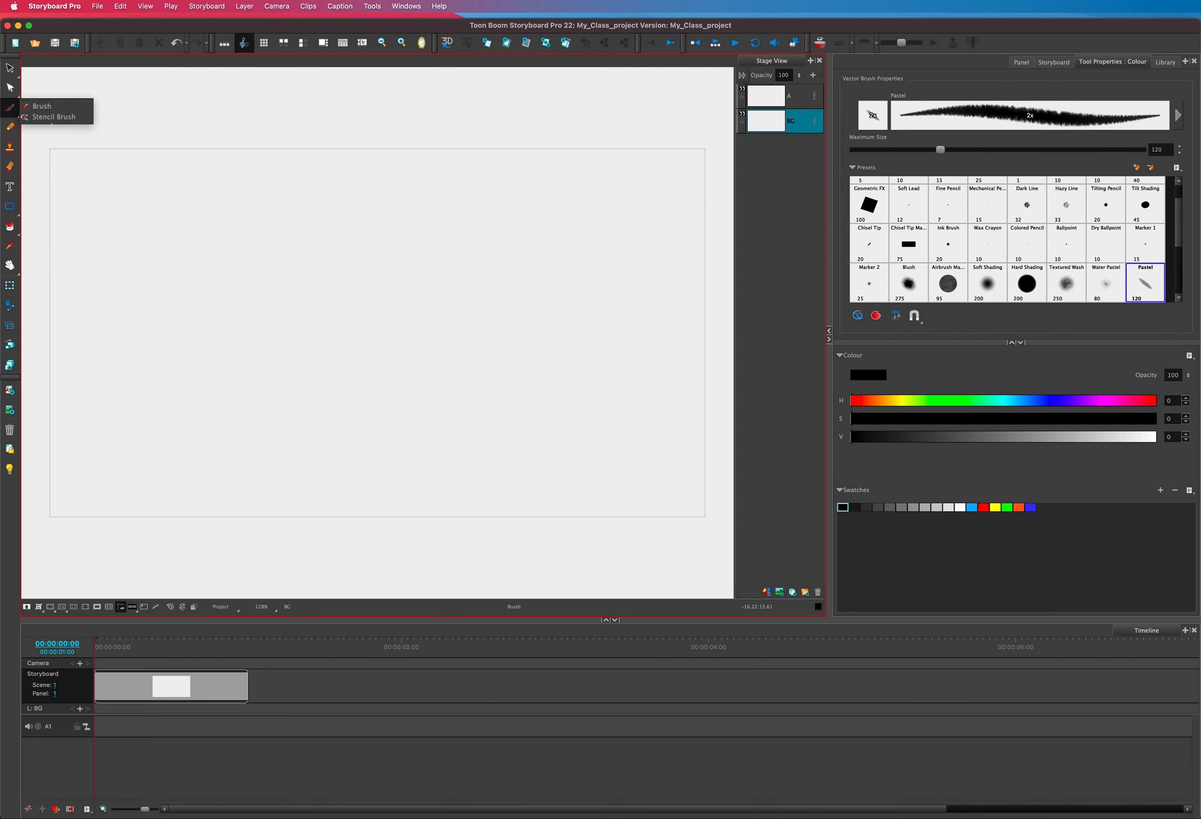
Switch to the Stencil Brush and back to the regular Brush tool
click(54, 116)
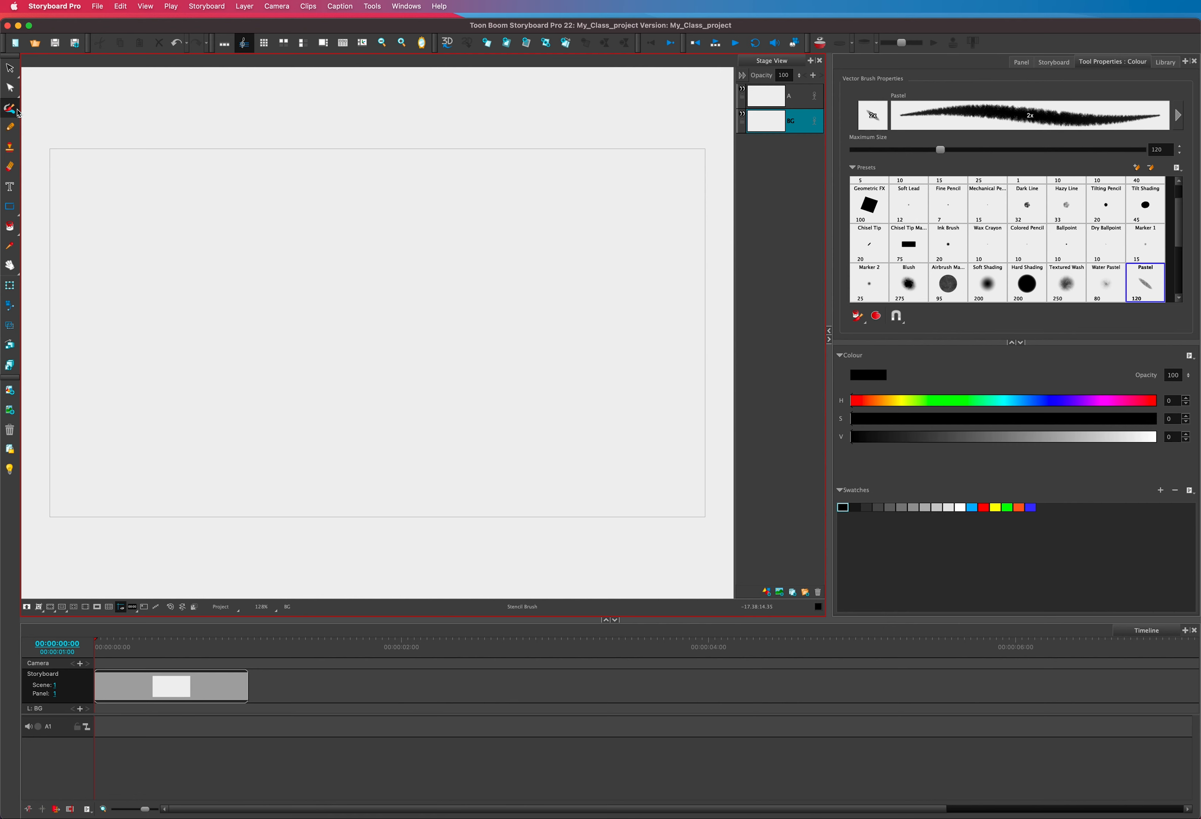
click(19, 104)
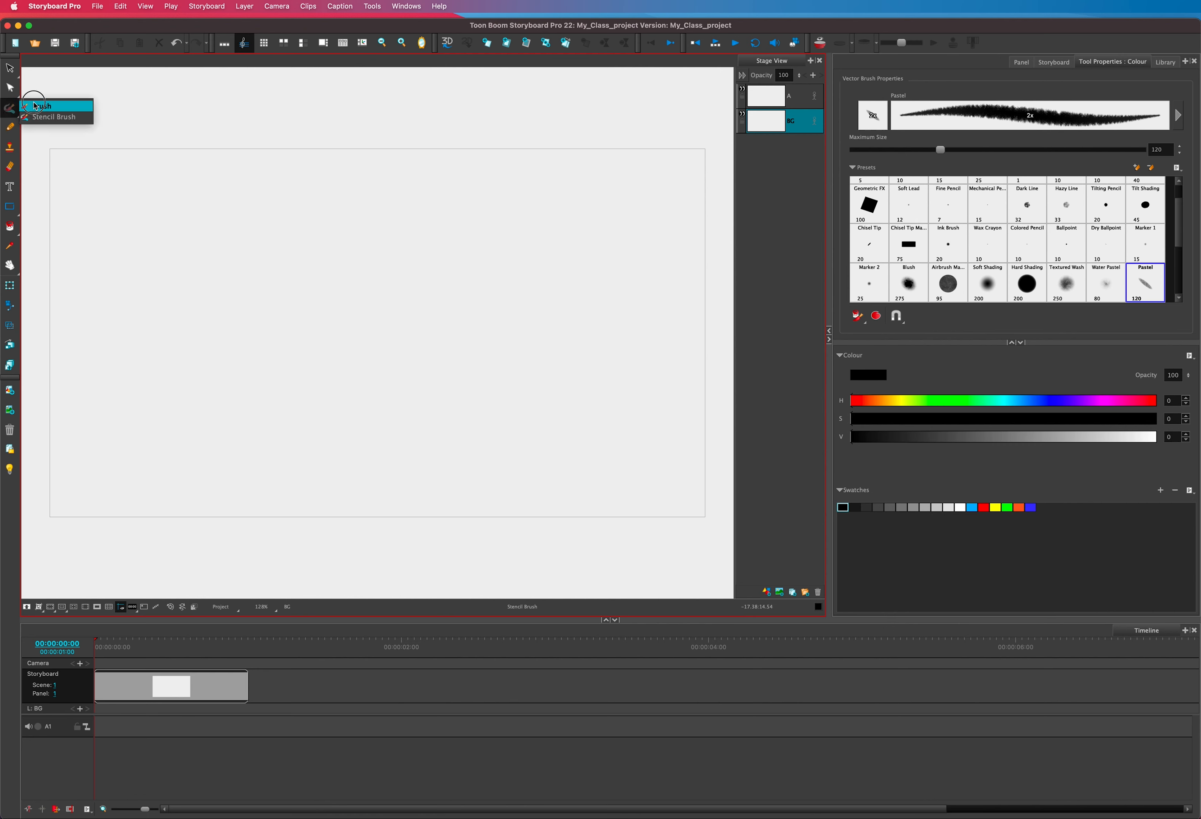
click(42, 106)
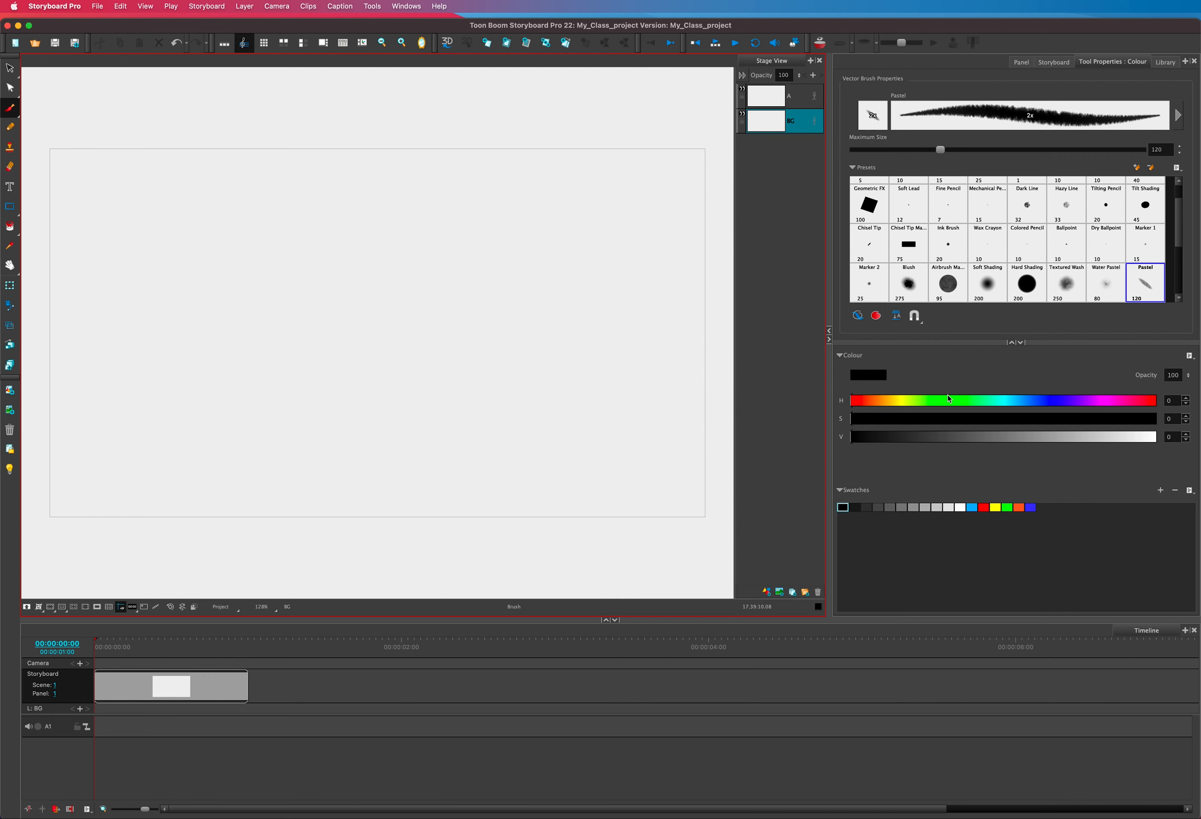
Mix a green brush colour with hue 119, saturation 68 and value 76, and add it as a new swatch
click(955, 400)
click(1006, 508)
click(955, 400)
drag(957, 400, 952, 400)
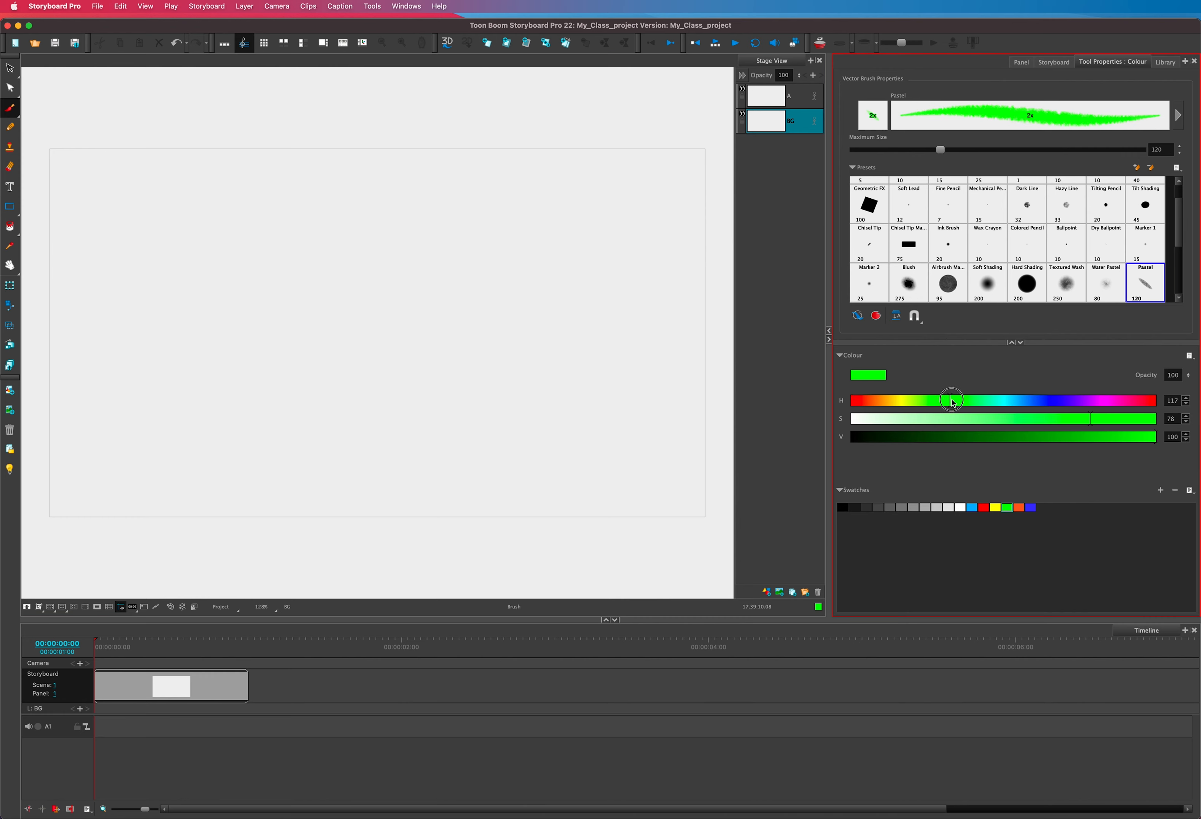
mouse_move(1099, 439)
mouse_down()
mouse_move(1066, 437)
mouse_move(1095, 437)
mouse_move(1081, 442)
mouse_up()
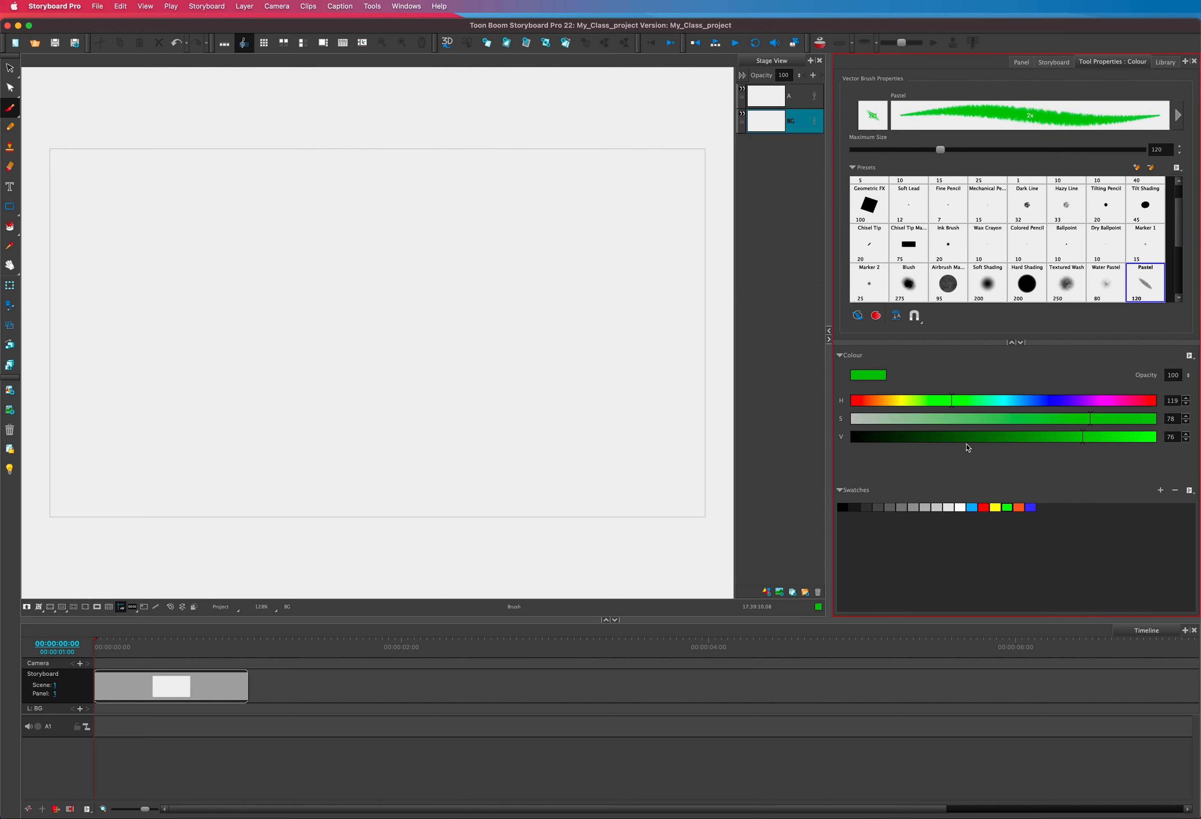
mouse_move(1092, 423)
mouse_down()
mouse_move(1108, 422)
mouse_move(1057, 425)
mouse_up()
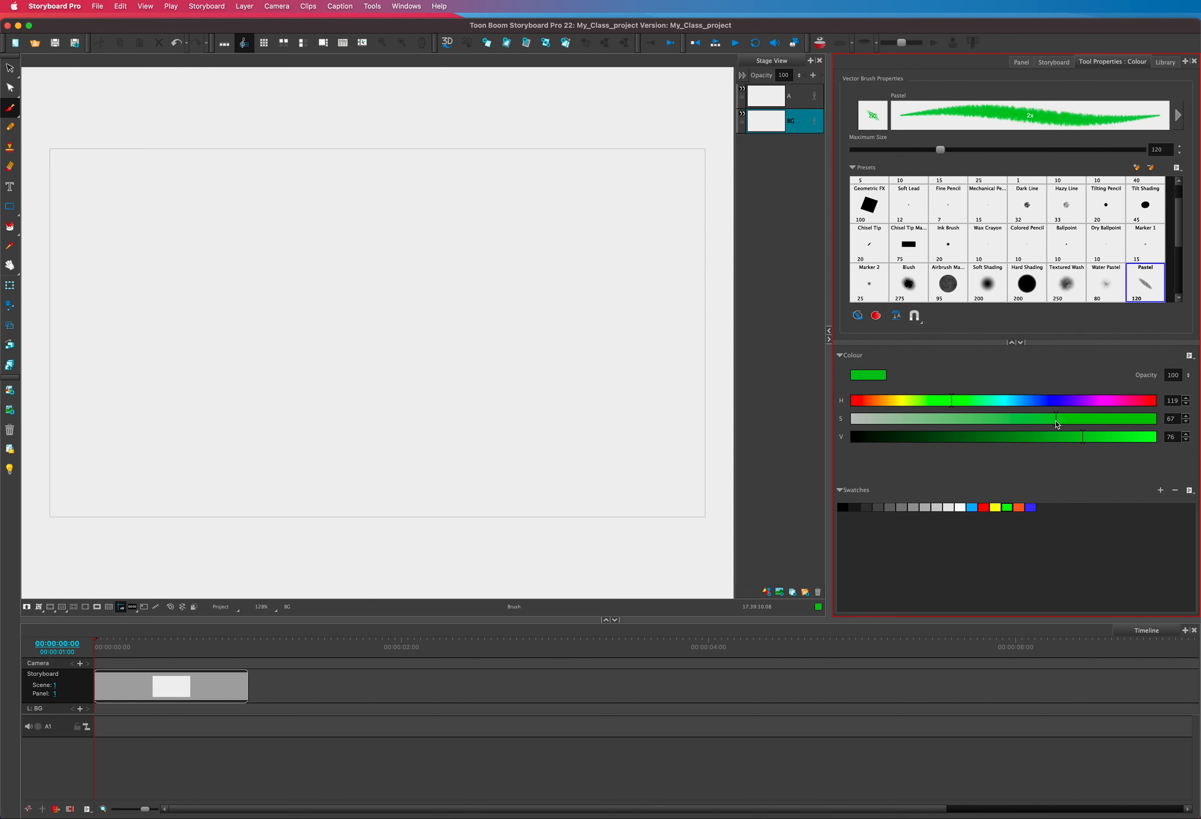
click(1157, 487)
Paint a large green hill across the lower part of the frame on the BG layer using Solid Brush 1 at size 1600
drag(951, 153, 1147, 151)
scroll(1174, 235, up, 2)
click(884, 191)
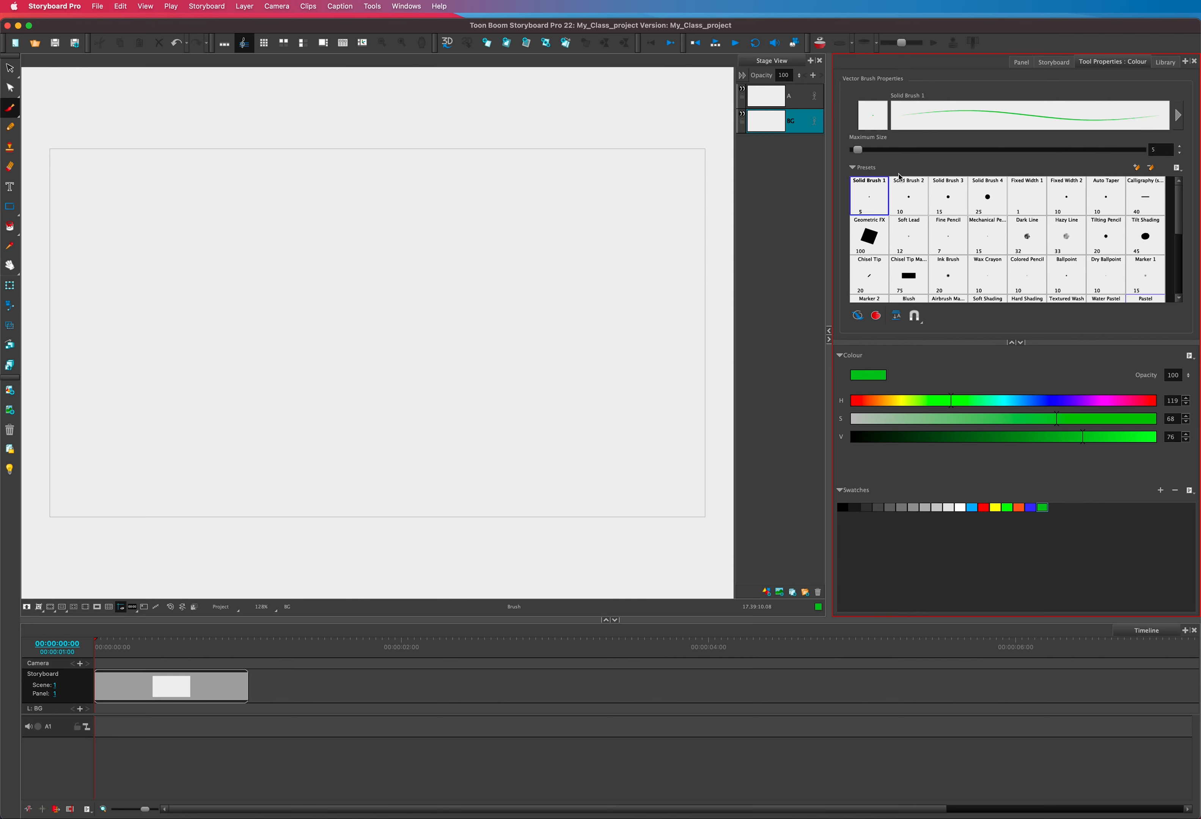
drag(859, 149, 1168, 163)
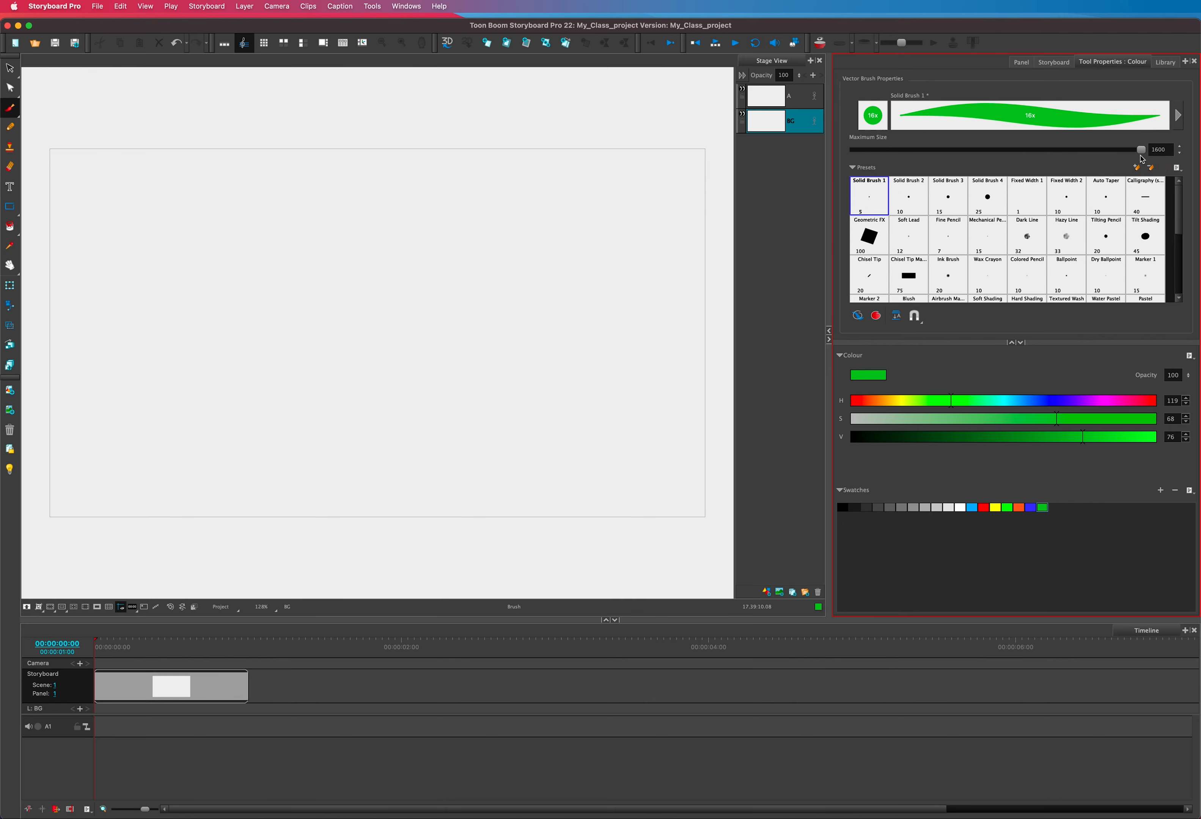
mouse_move(102, 437)
mouse_down()
mouse_move(145, 399)
mouse_move(382, 333)
mouse_move(643, 395)
mouse_move(675, 412)
mouse_move(647, 466)
mouse_move(673, 490)
mouse_move(501, 420)
mouse_move(360, 403)
mouse_move(99, 455)
mouse_move(84, 468)
mouse_move(318, 458)
mouse_move(606, 497)
mouse_up()
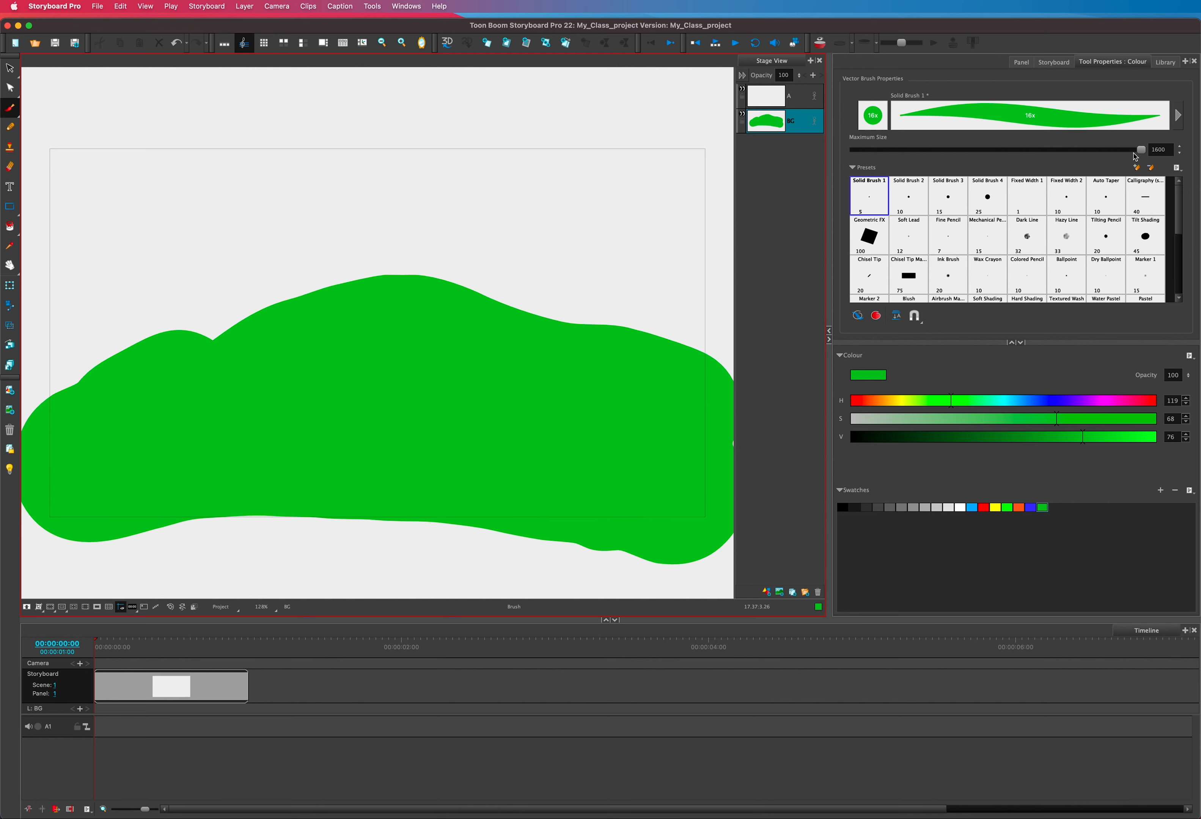
Draw a black ghost outline with eyes and a mouth on layer A at the hill's top, using brush size 125.2
drag(1141, 151, 962, 154)
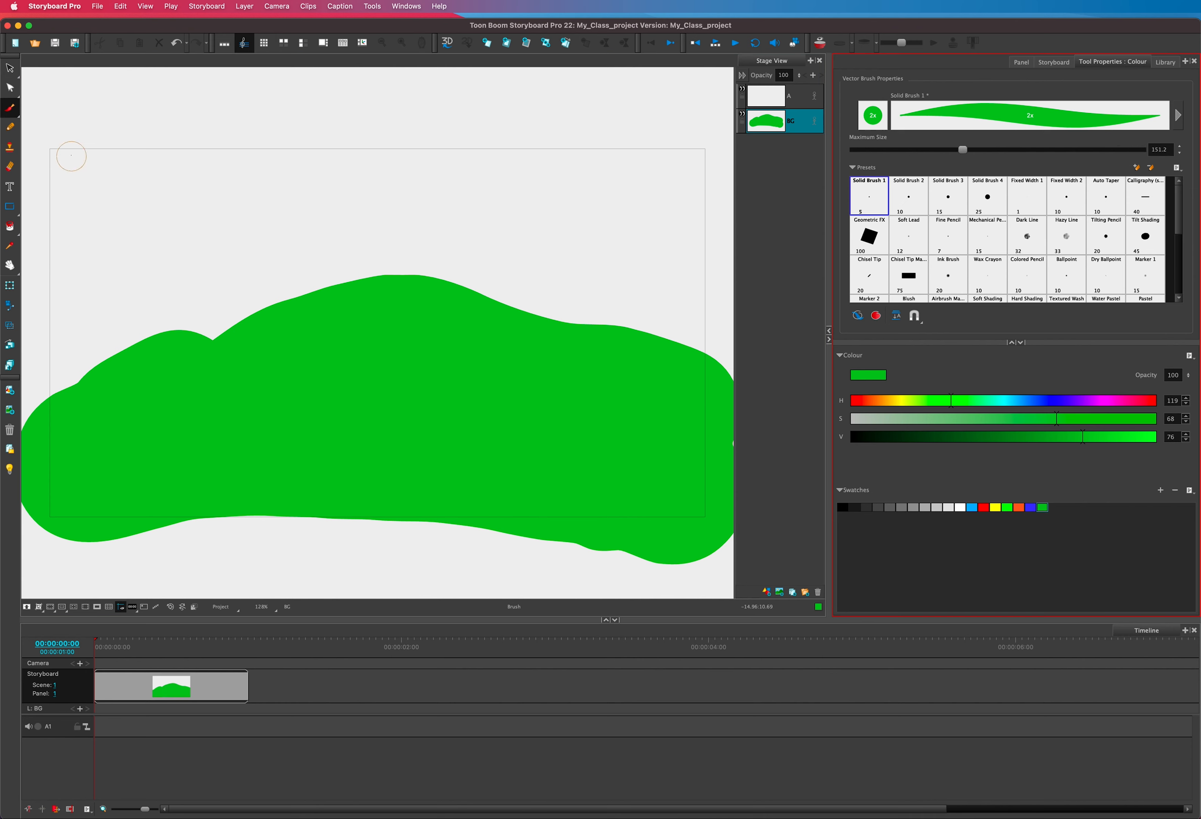
click(793, 98)
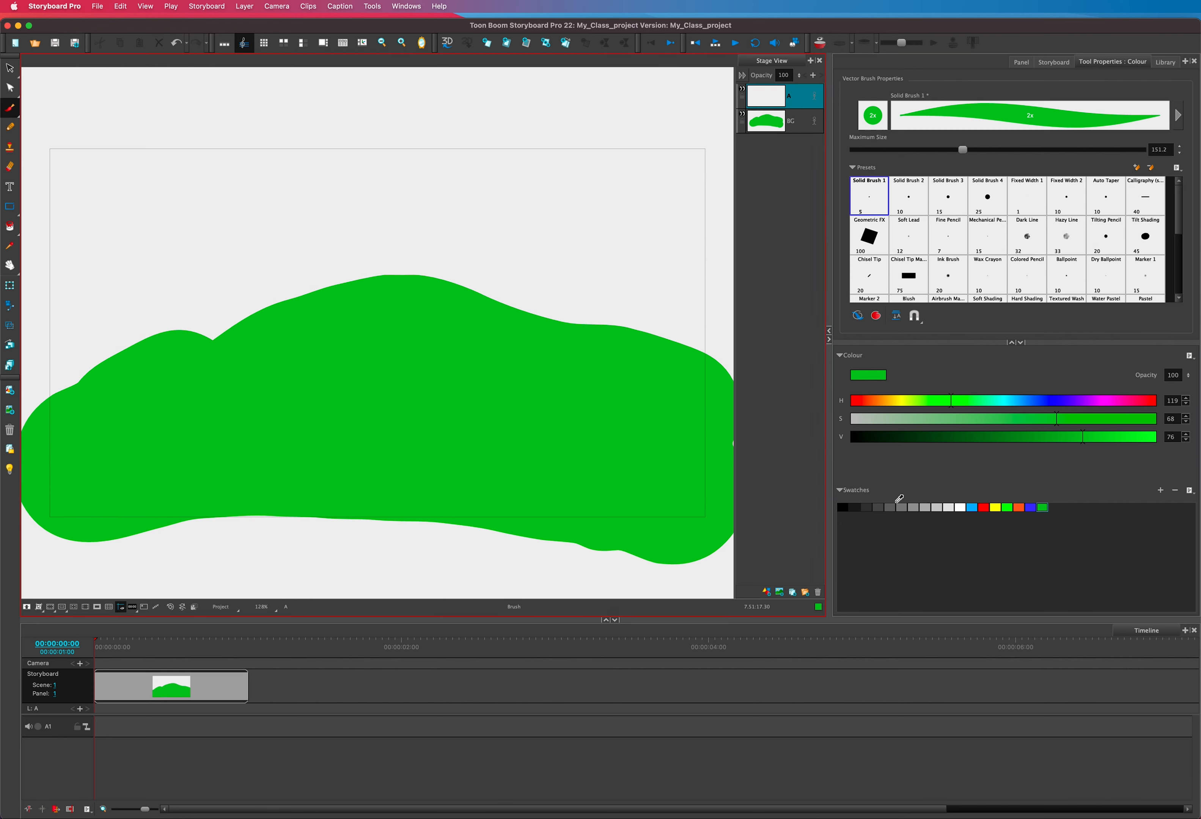
click(842, 506)
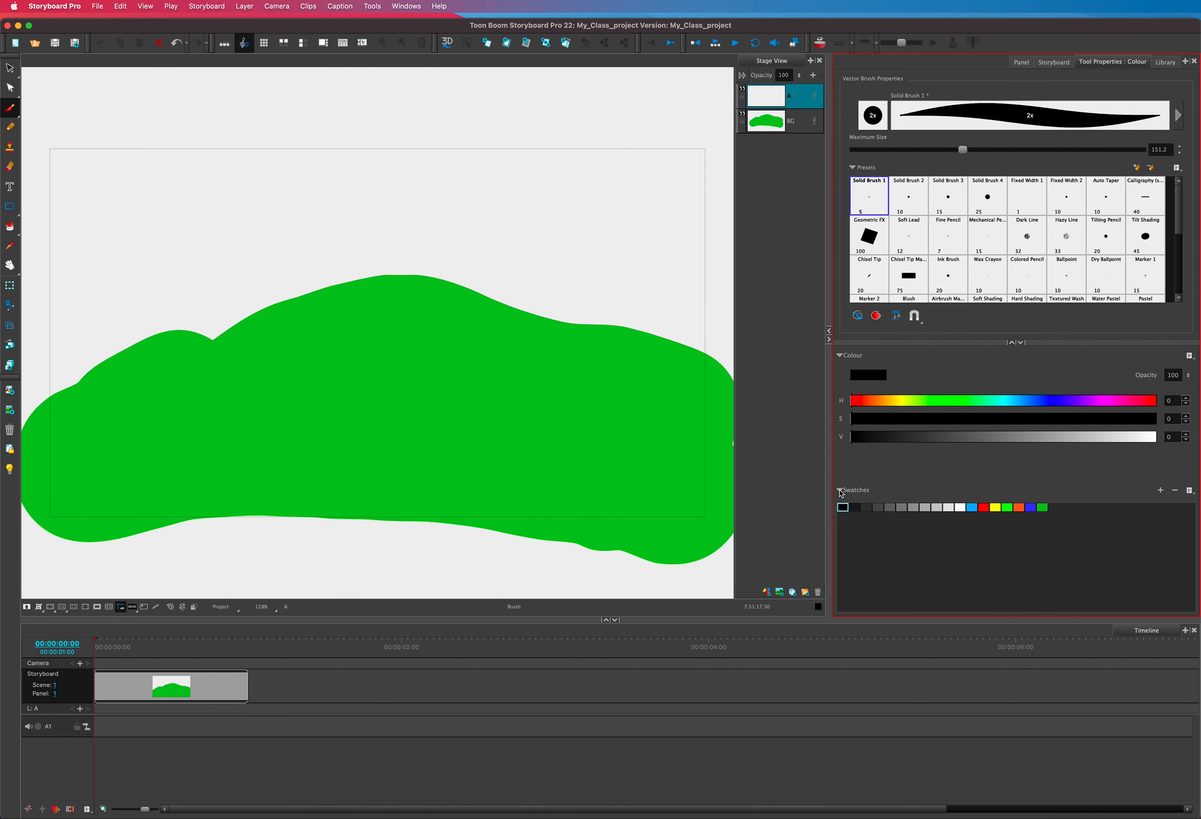
drag(962, 151, 943, 151)
mouse_move(391, 259)
mouse_down()
mouse_move(347, 344)
mouse_move(354, 390)
mouse_move(395, 393)
mouse_move(417, 416)
mouse_move(472, 384)
mouse_move(458, 297)
mouse_move(405, 257)
mouse_move(385, 305)
mouse_move(399, 306)
mouse_move(395, 293)
mouse_move(417, 297)
mouse_move(417, 318)
mouse_move(432, 308)
mouse_move(423, 297)
mouse_move(400, 335)
mouse_up()
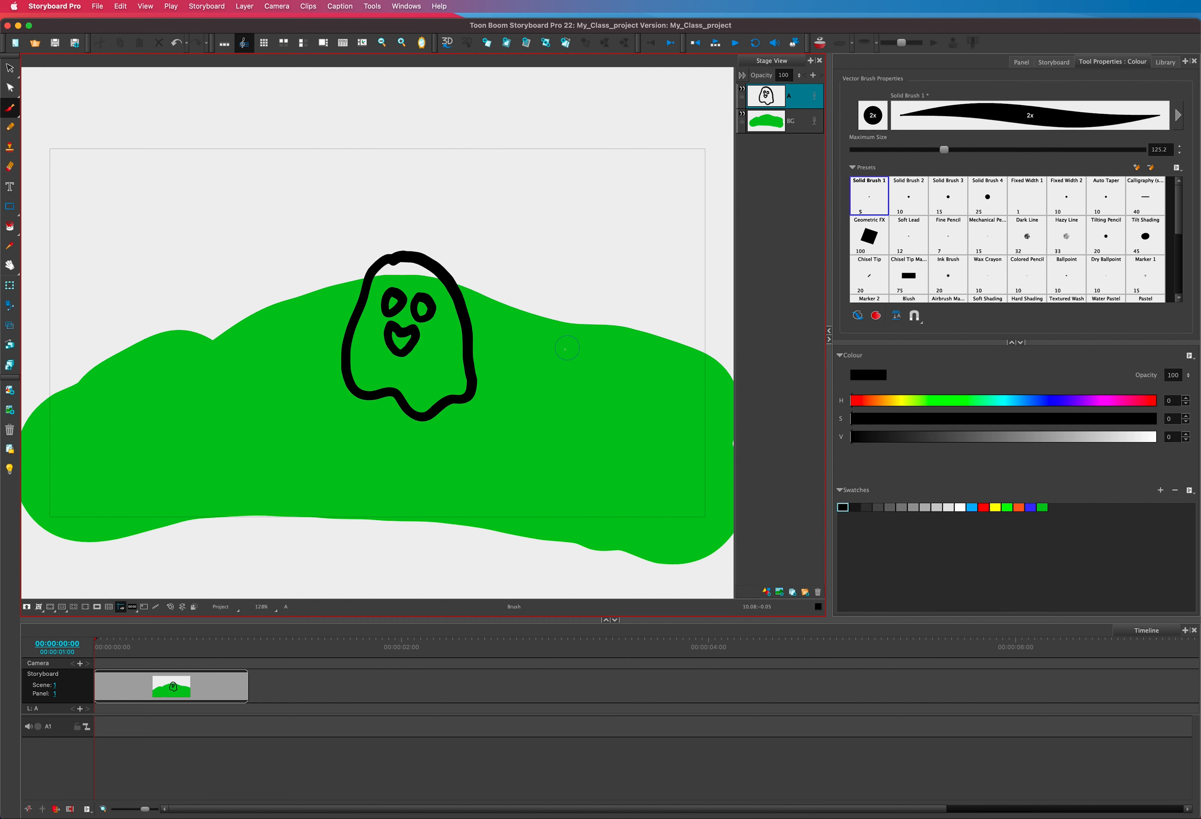
Paint grey behind the ghost's outline in Draw Behind mode at brush size 1500, and reduce the maximum brush size to 123.6
click(861, 318)
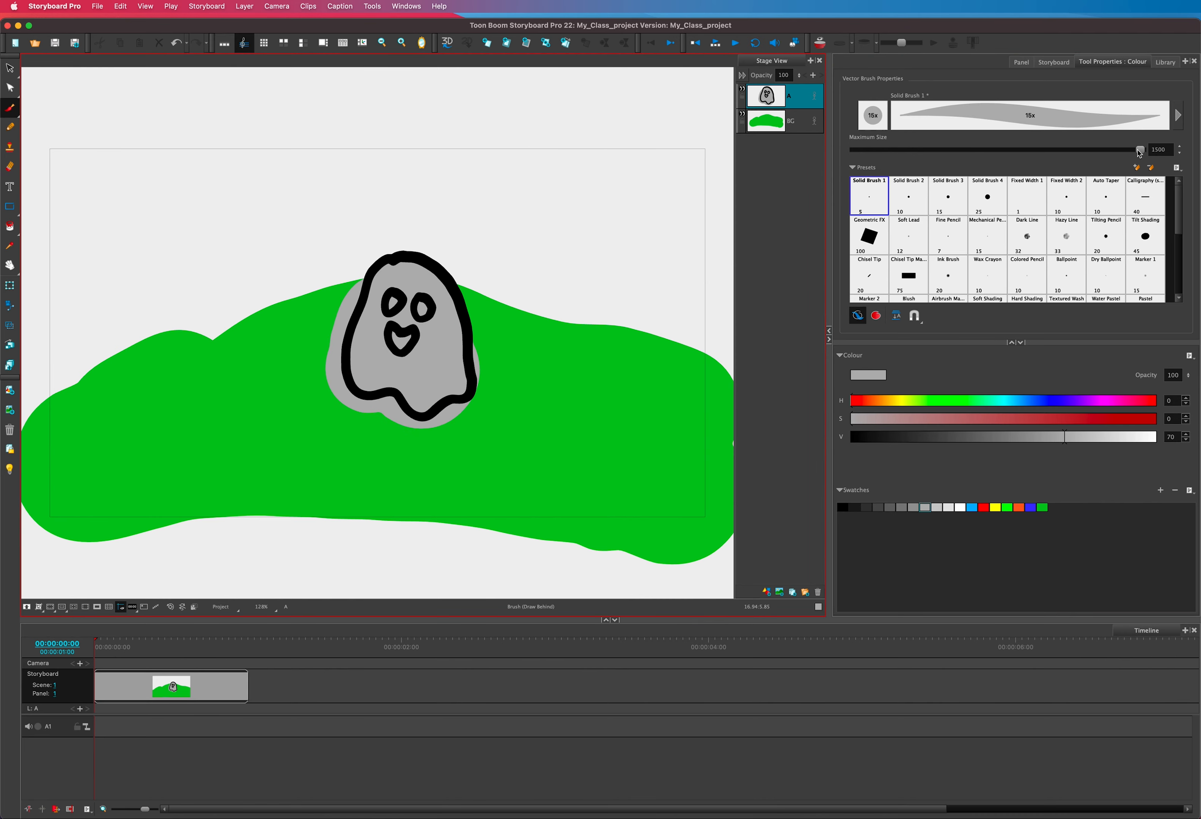
drag(1139, 152, 942, 146)
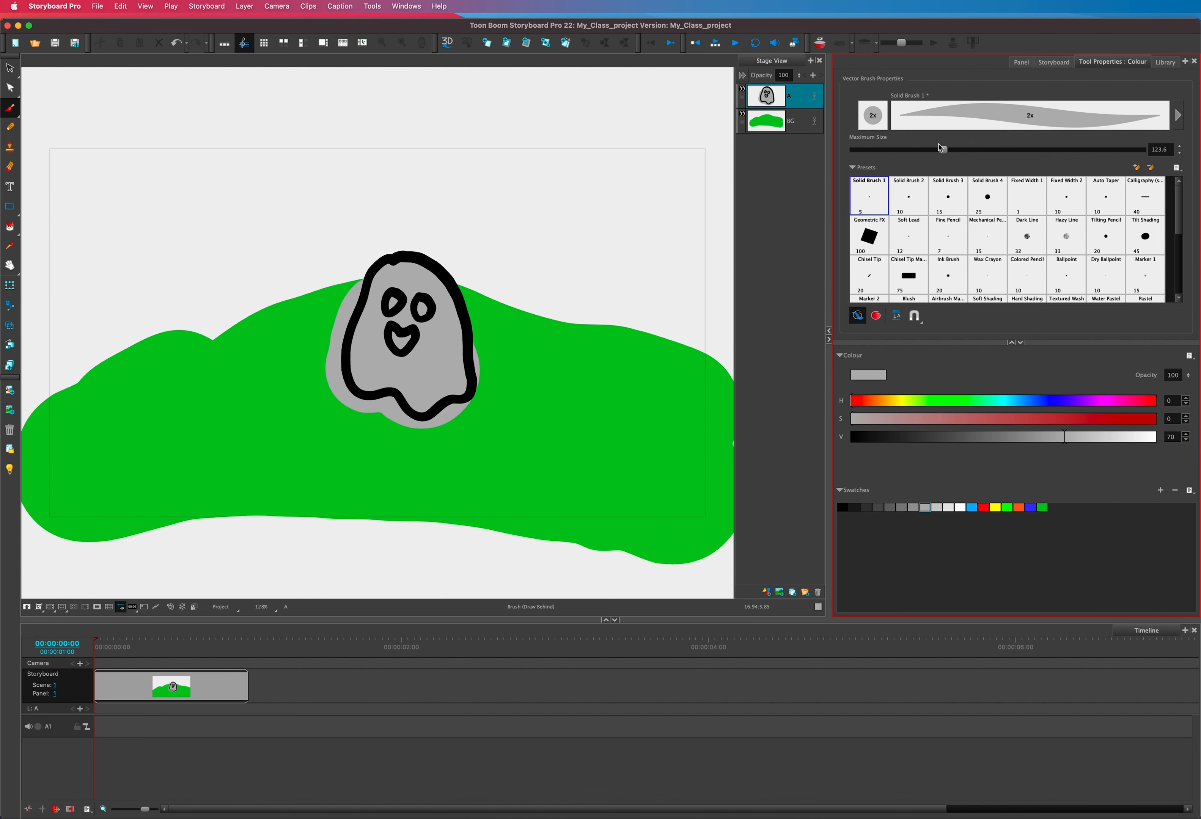
Add a vector layer above layer A and paint a grey bird-shaped stroke in the sky beside the ghost
click(802, 103)
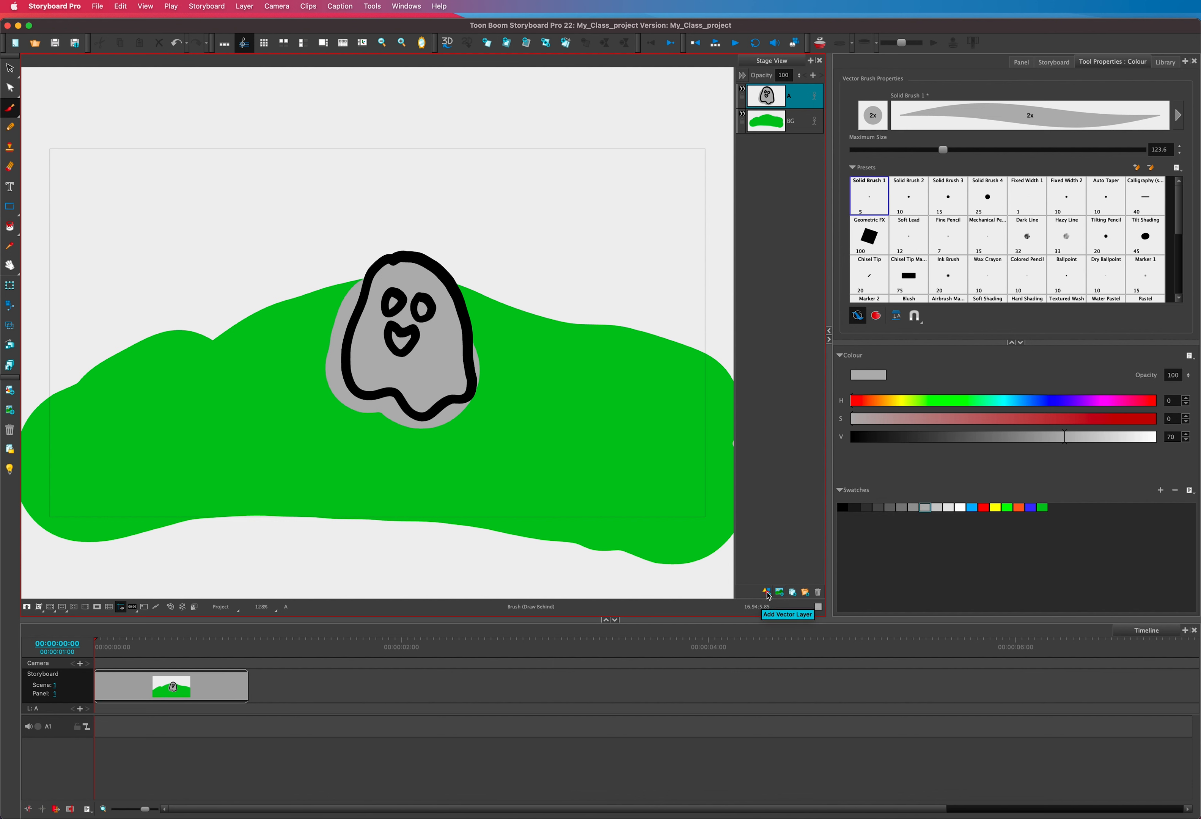
click(766, 592)
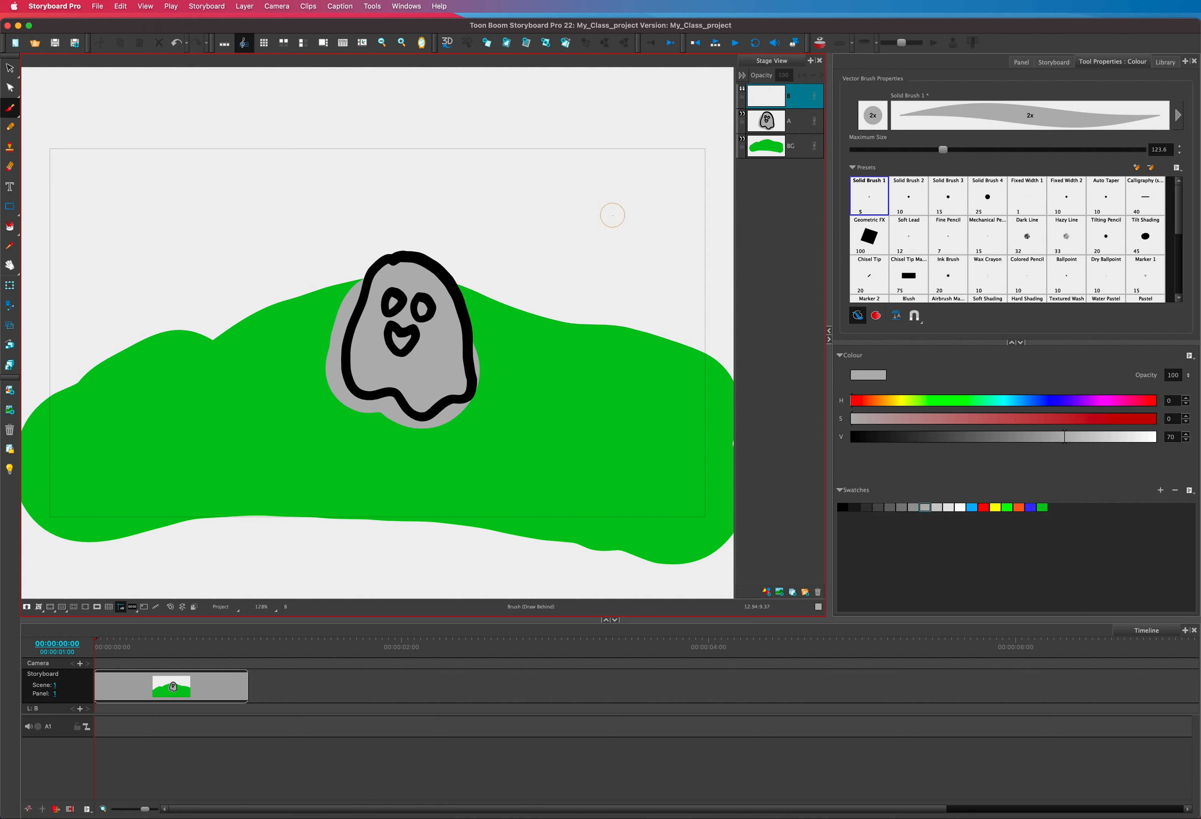
mouse_move(606, 226)
mouse_down()
mouse_move(570, 249)
mouse_move(510, 218)
mouse_up()
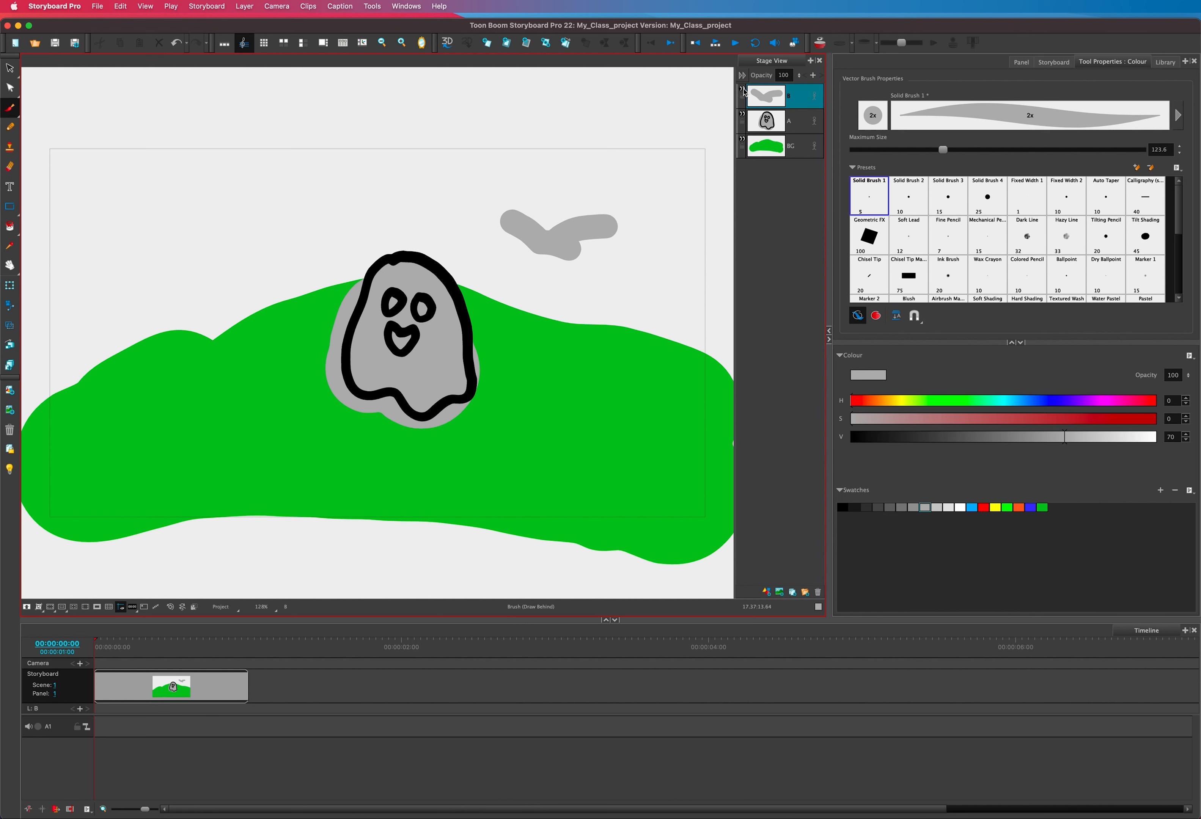
Toggle the visibility of layers A and B to check which drawing each one holds, leaving both shown
click(743, 90)
click(742, 116)
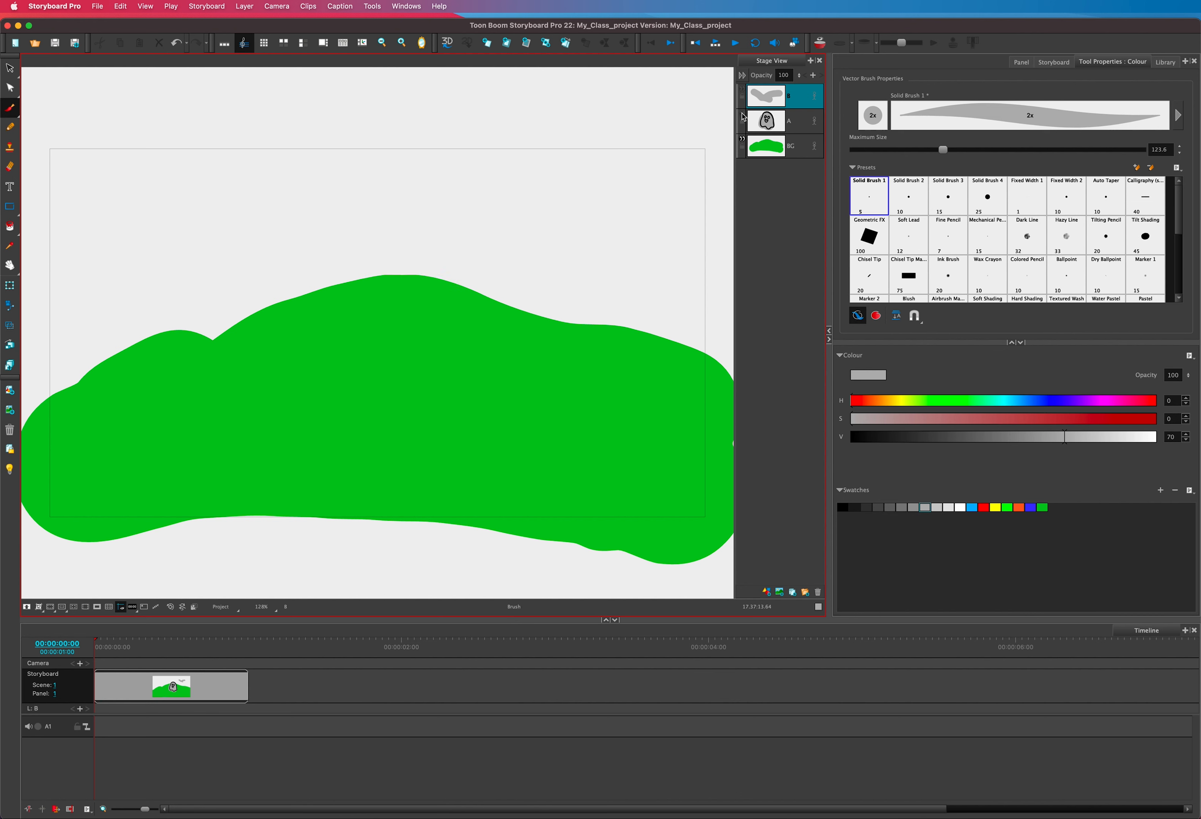
click(743, 115)
click(743, 91)
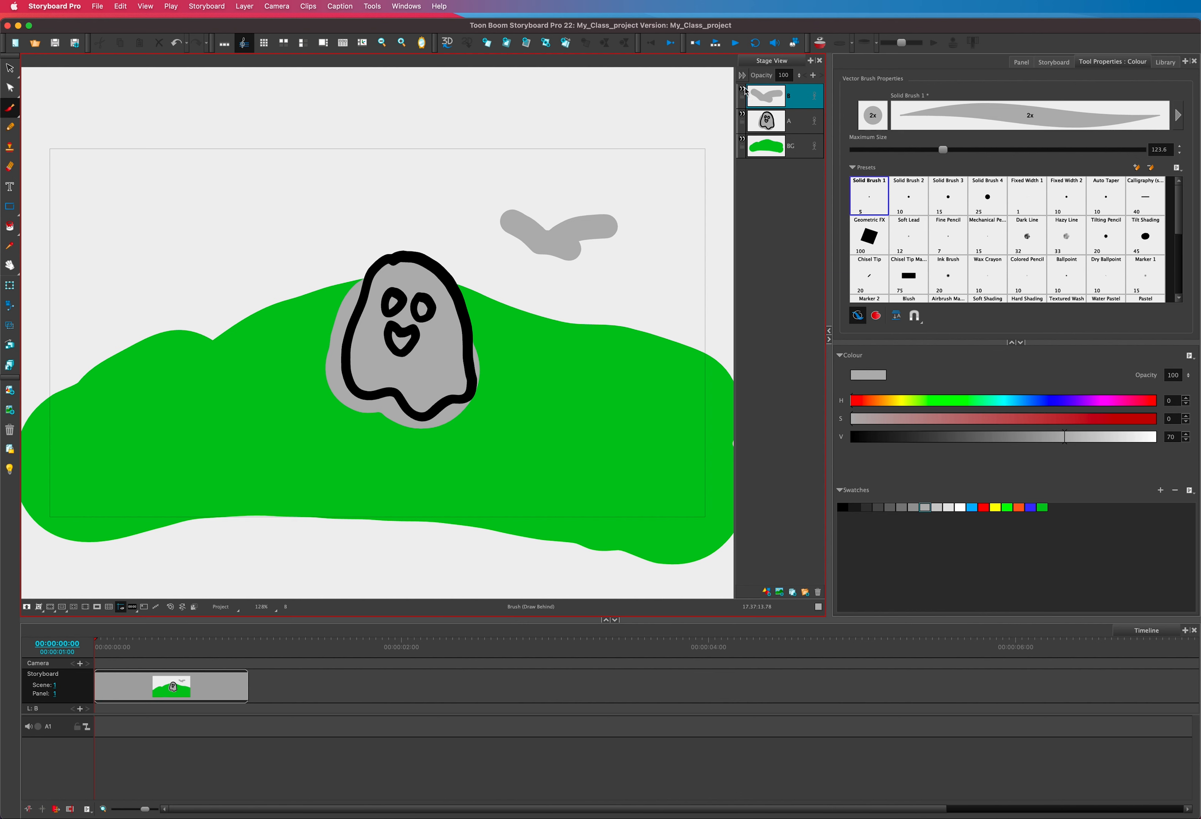
click(743, 91)
click(744, 115)
click(743, 91)
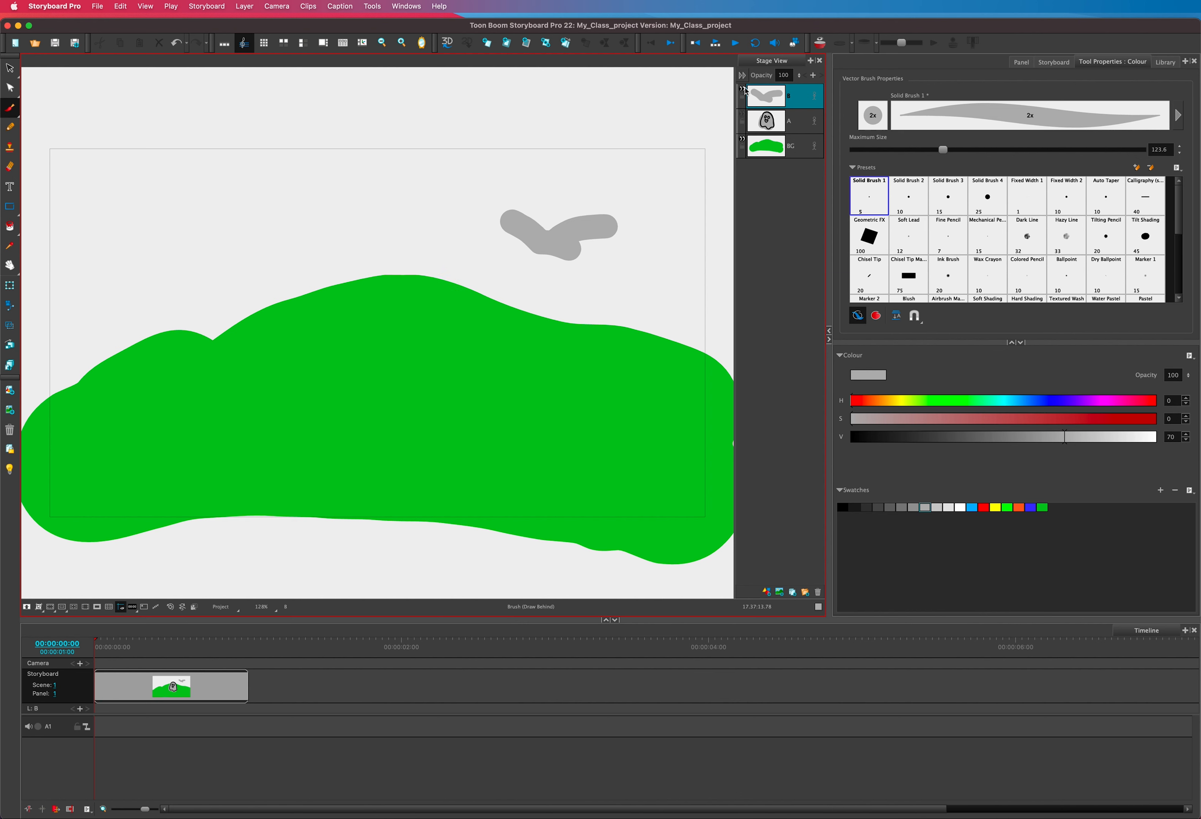
click(743, 116)
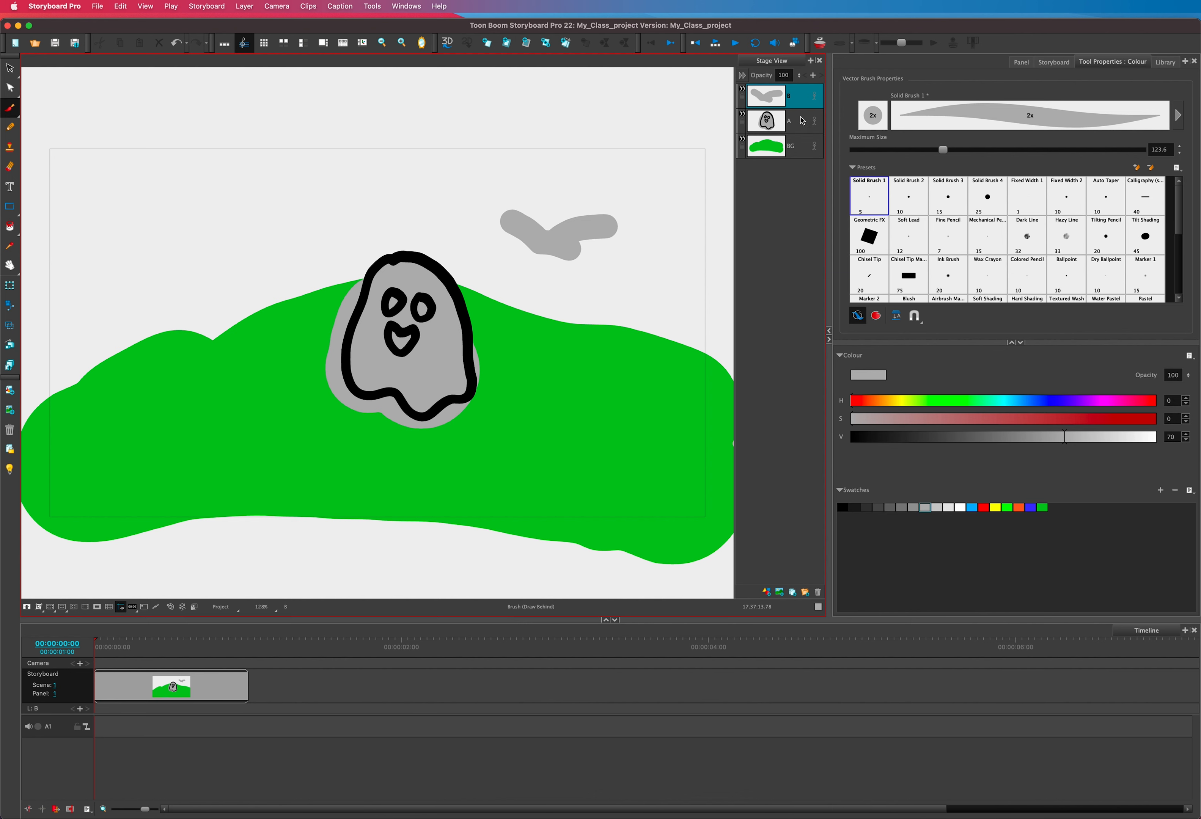
Rename the hill layer to BackG and the ghost's layer to Ghost
double_click(792, 147)
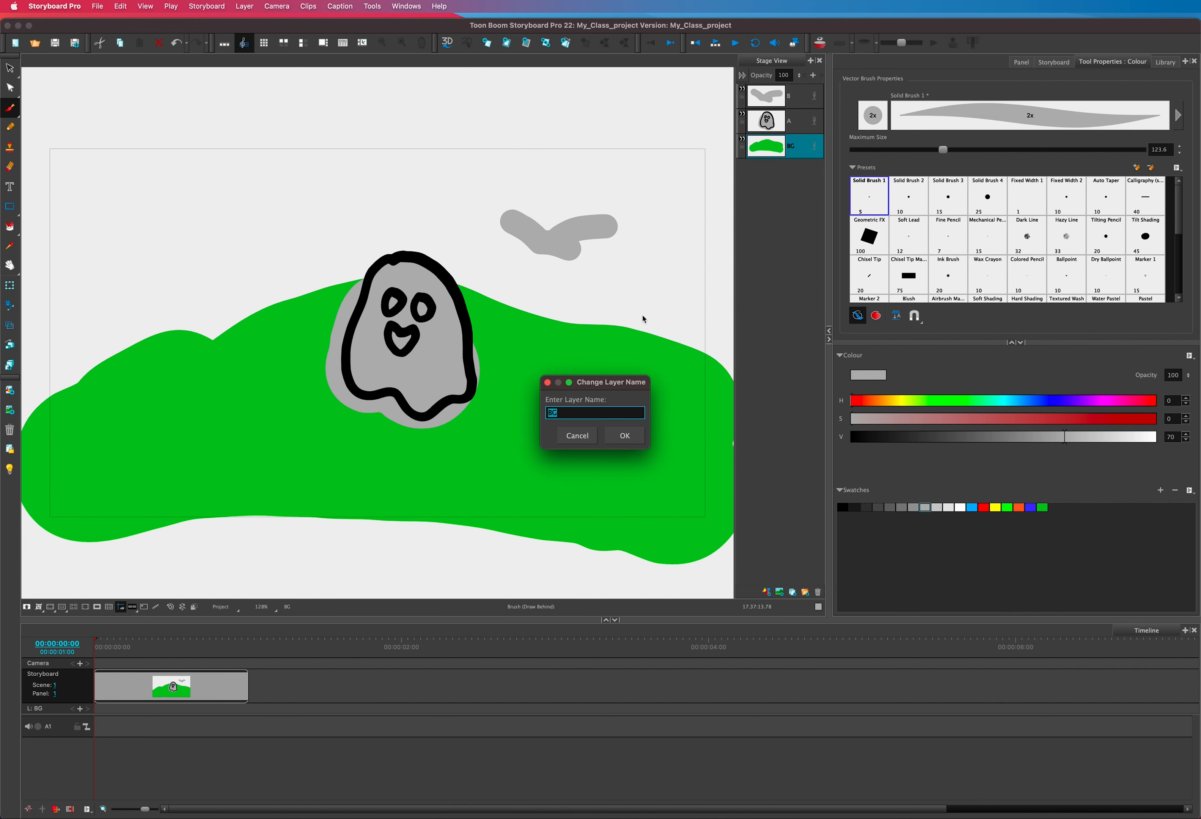
text(B)
click(630, 436)
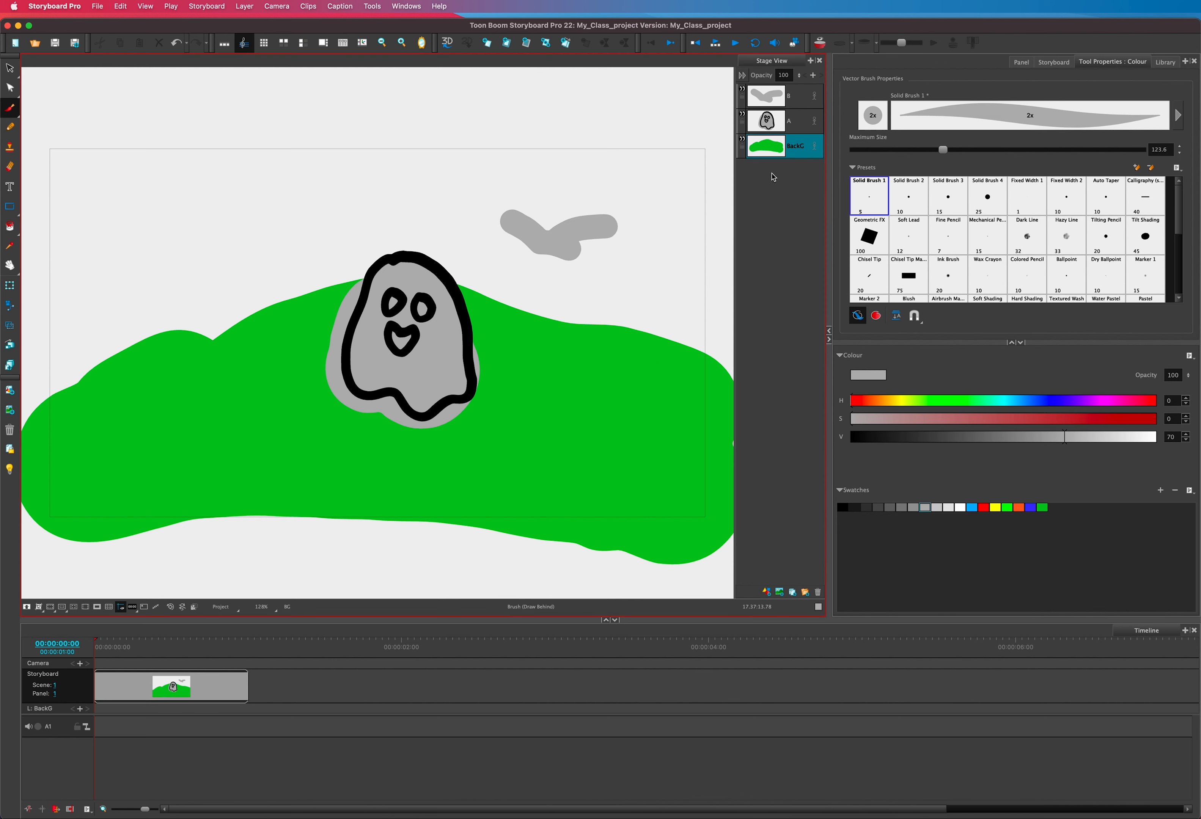
double_click(793, 120)
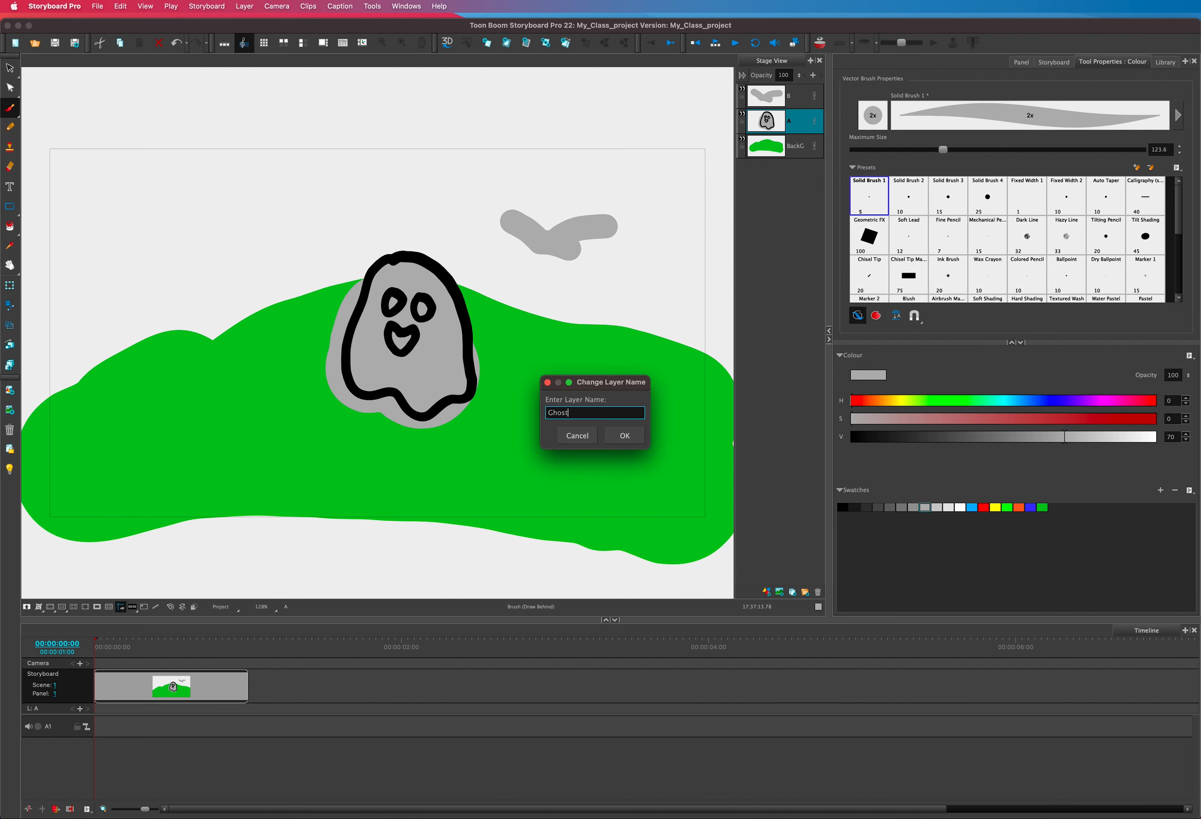
click(631, 436)
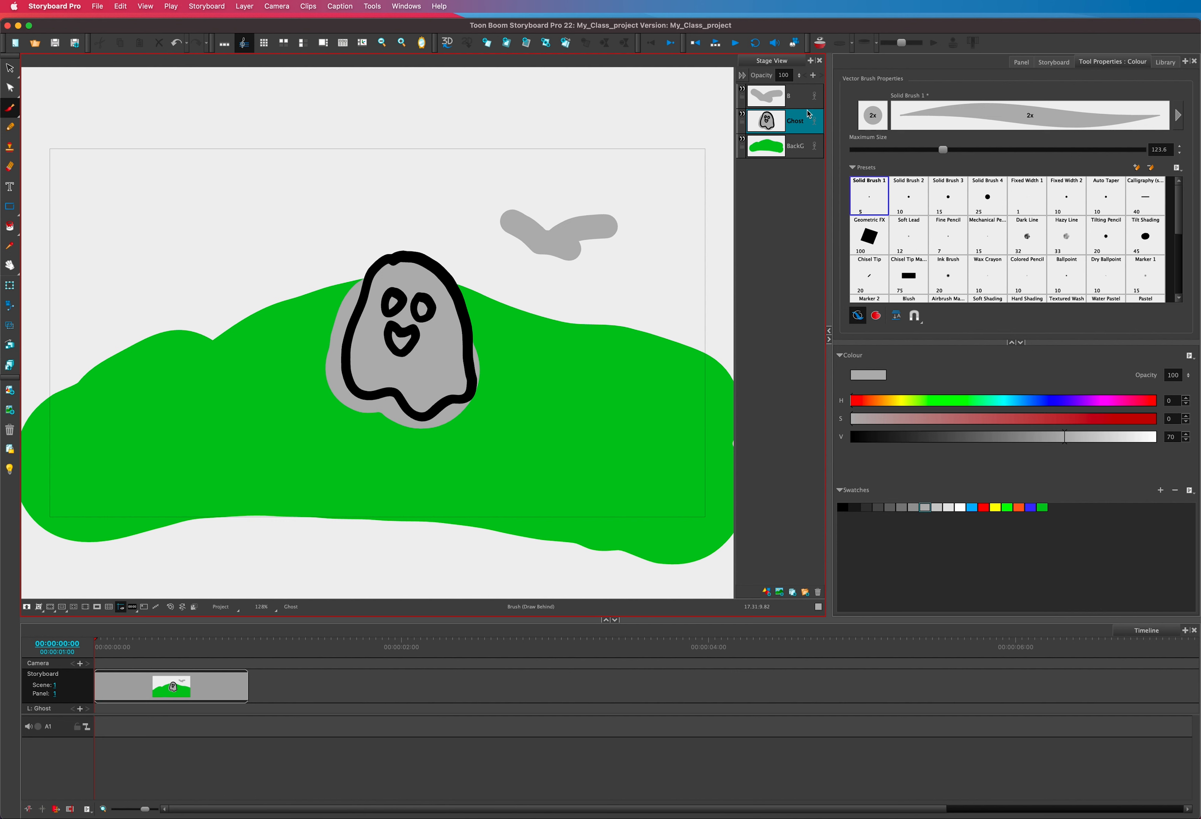
Delete layer B with the grey bird-shaped stroke
click(798, 100)
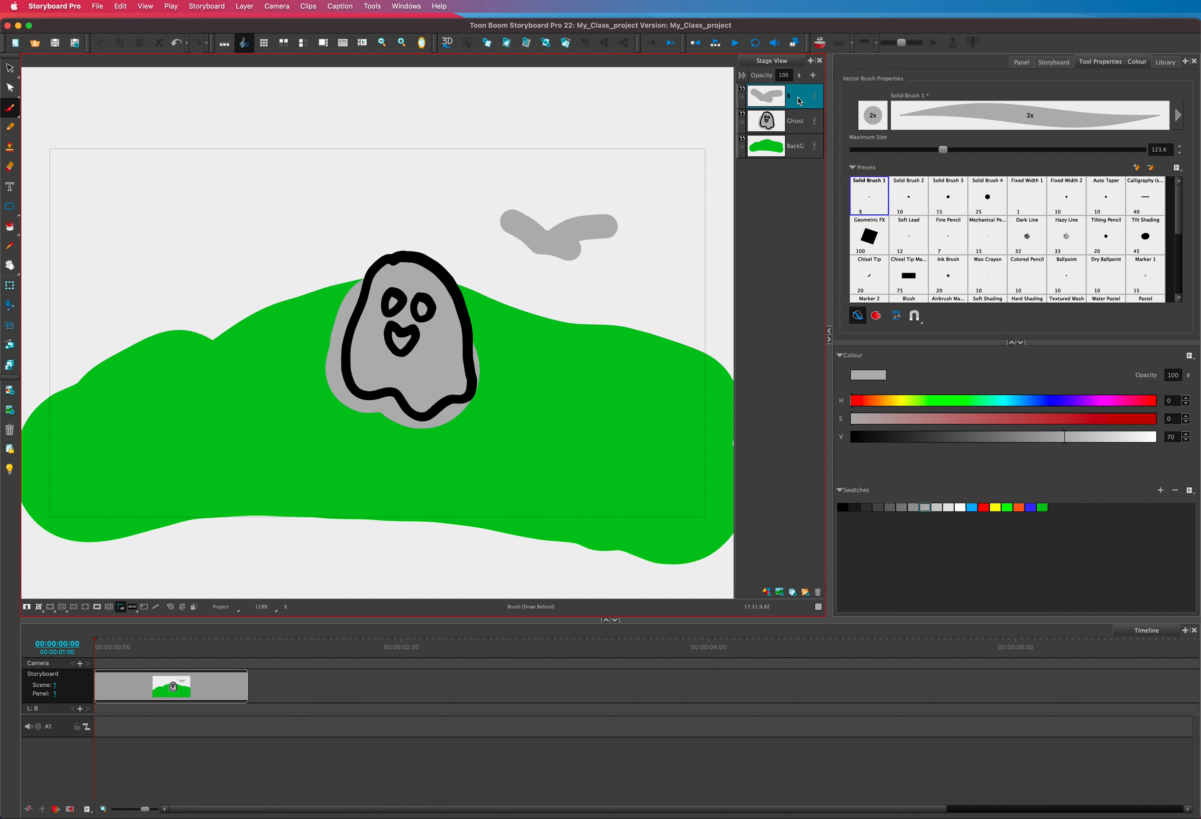
click(819, 592)
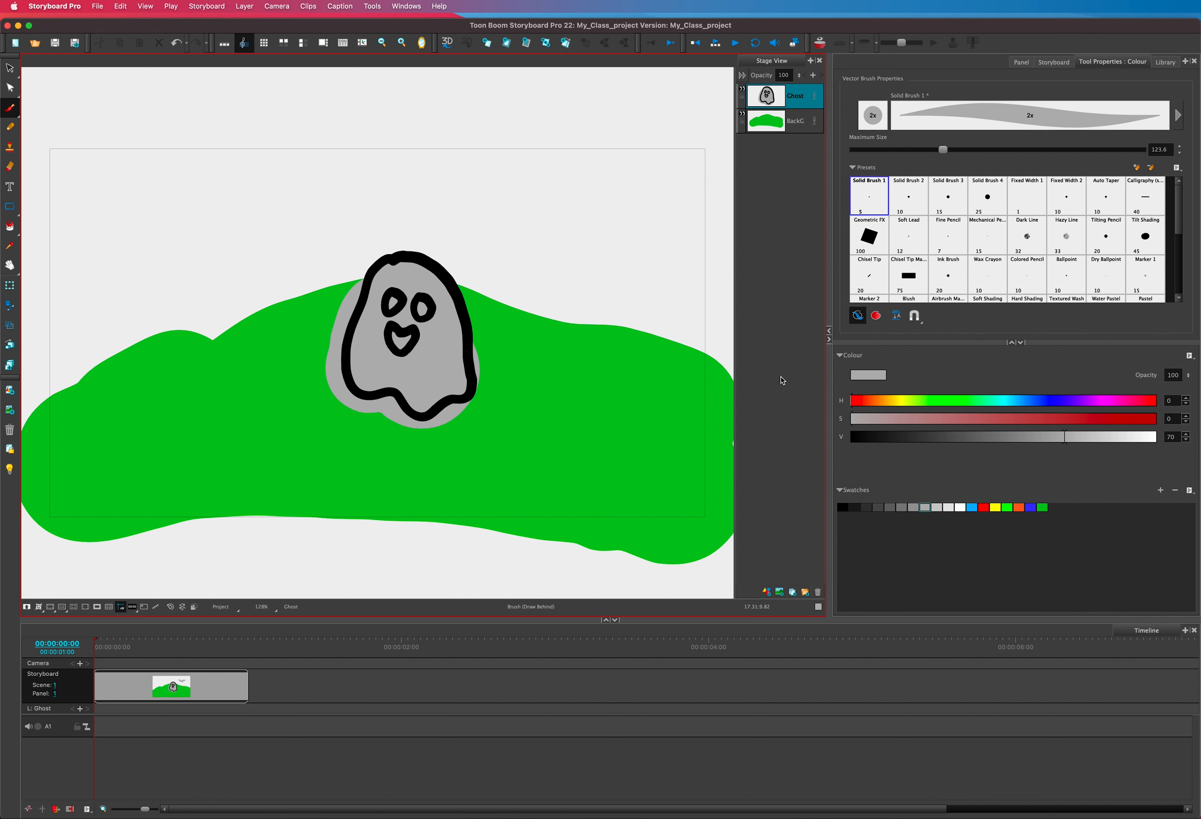
Add two vector layers above Ghost and draw a black ear on each side of the ghost's head on the topmost layer
click(766, 595)
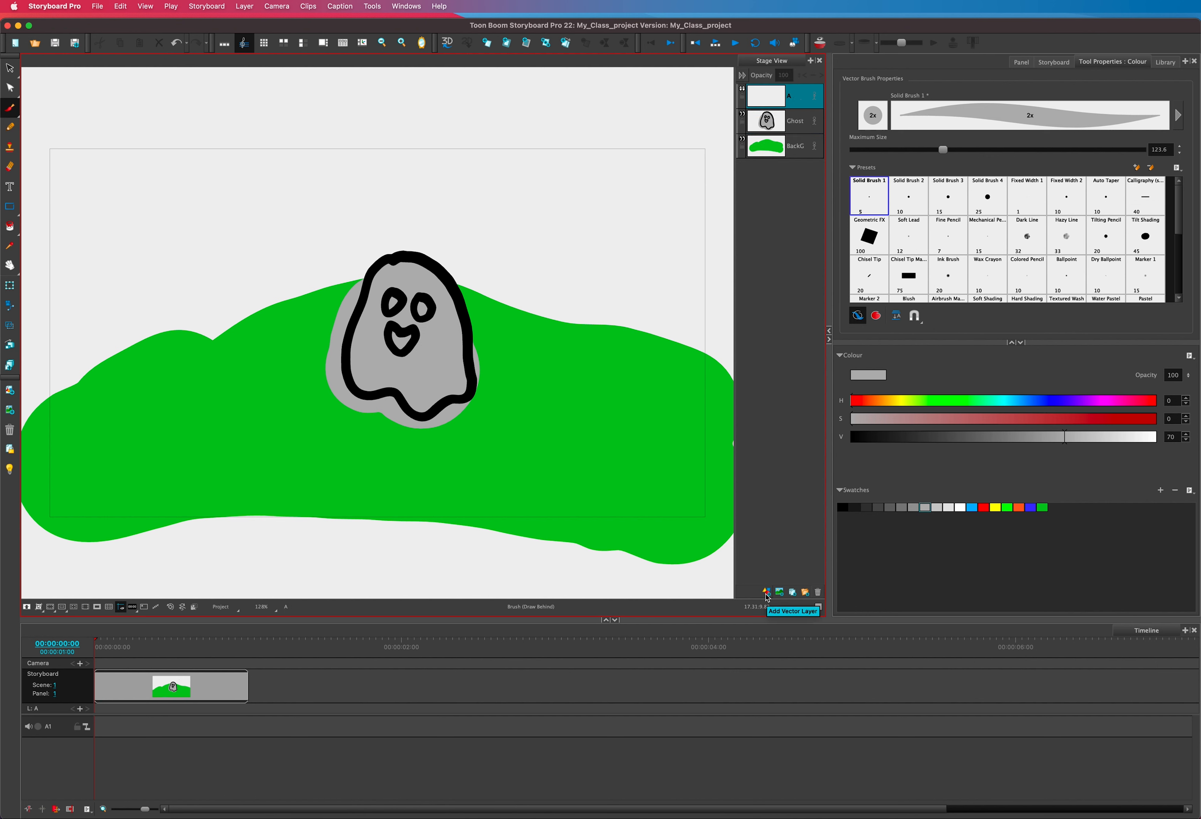
click(767, 595)
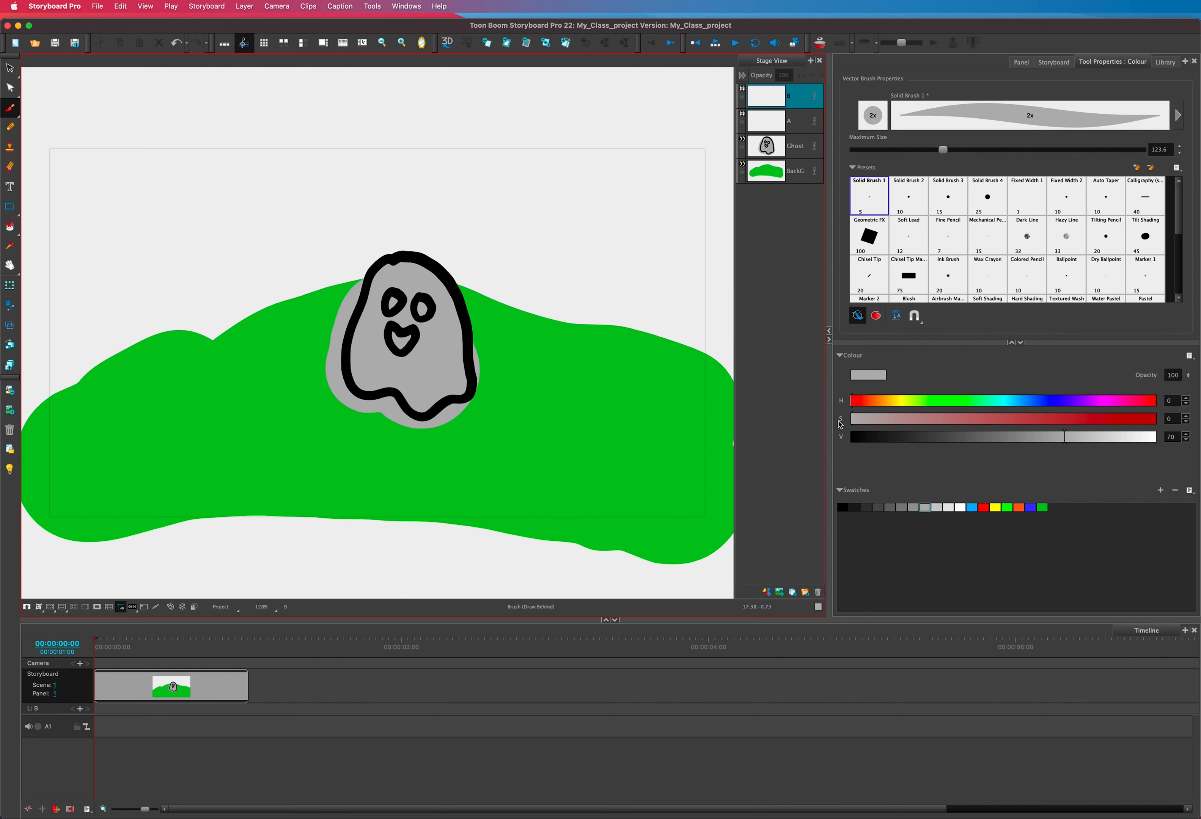
click(843, 506)
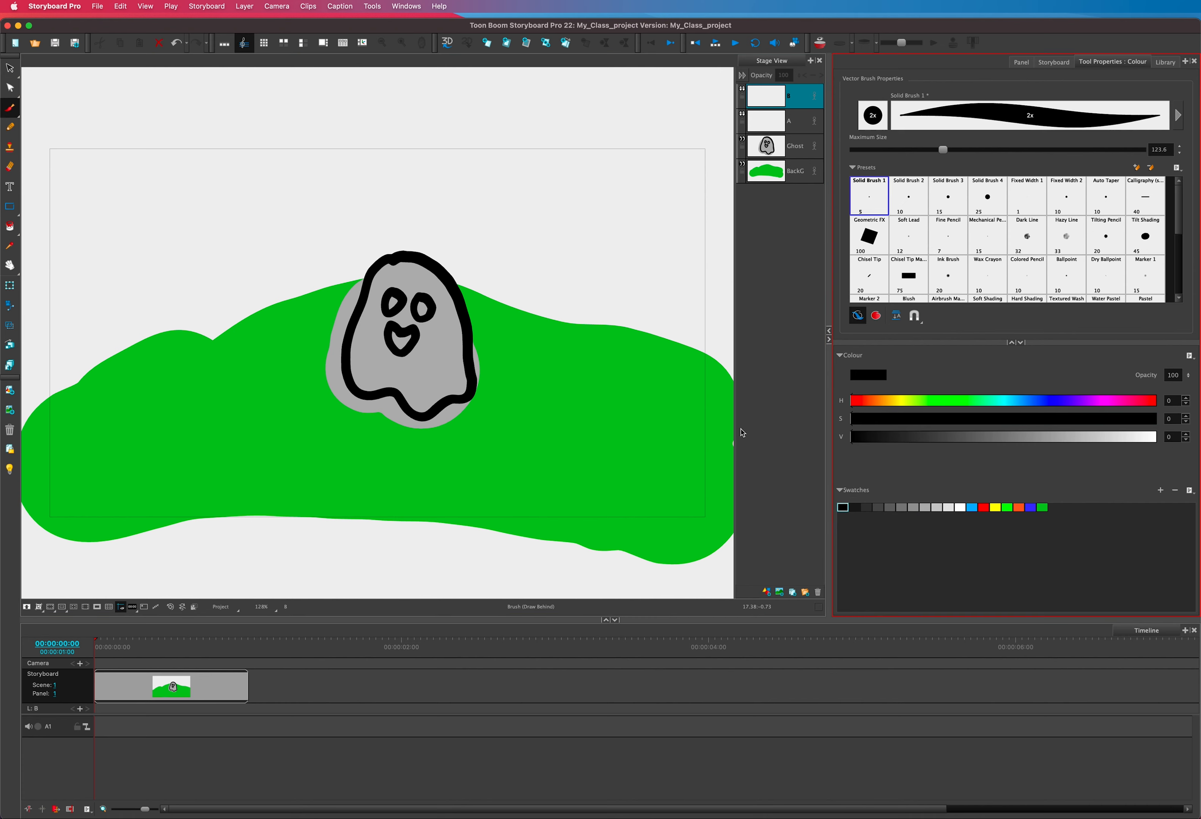
mouse_move(452, 284)
mouse_down()
mouse_move(469, 277)
mouse_move(482, 301)
mouse_move(464, 311)
mouse_up()
mouse_move(362, 288)
mouse_down()
mouse_move(358, 276)
mouse_move(349, 292)
mouse_move(355, 305)
mouse_move(361, 297)
mouse_up()
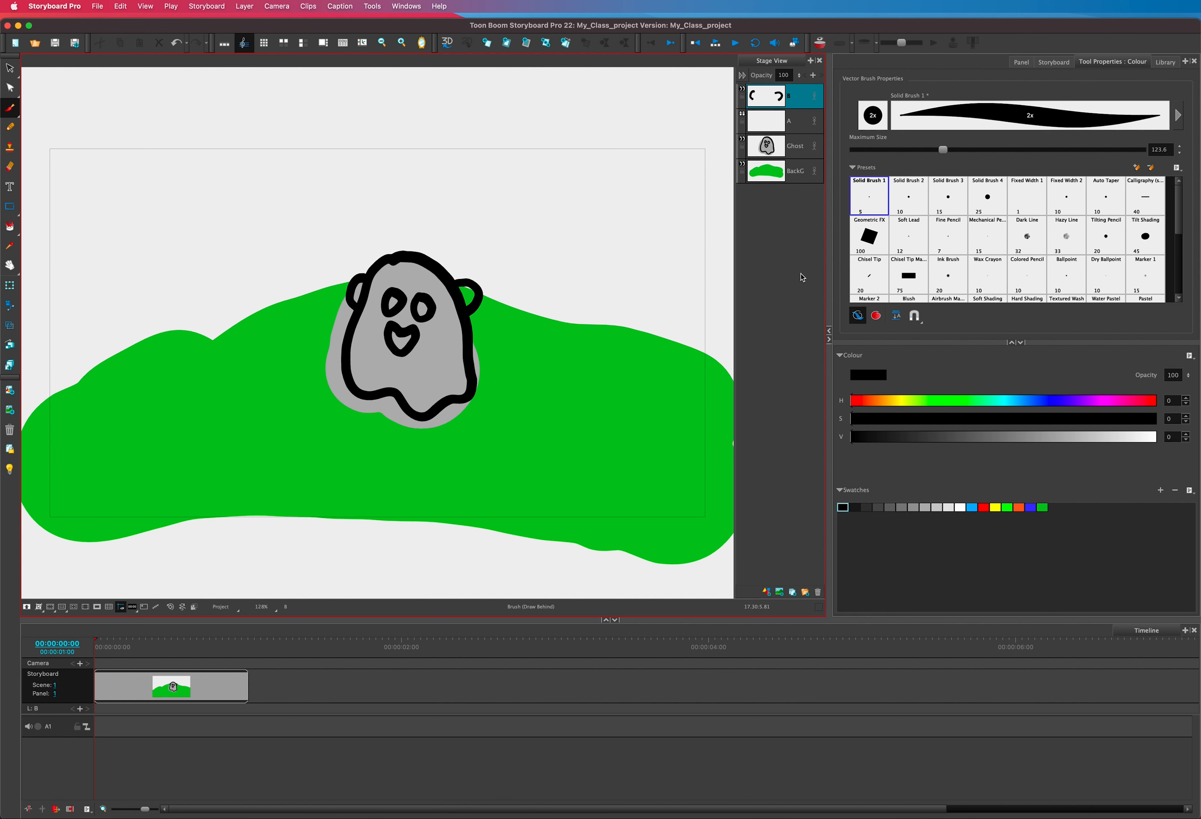
Draw several short black hair strokes on top of the ghost's head on layer A
click(798, 123)
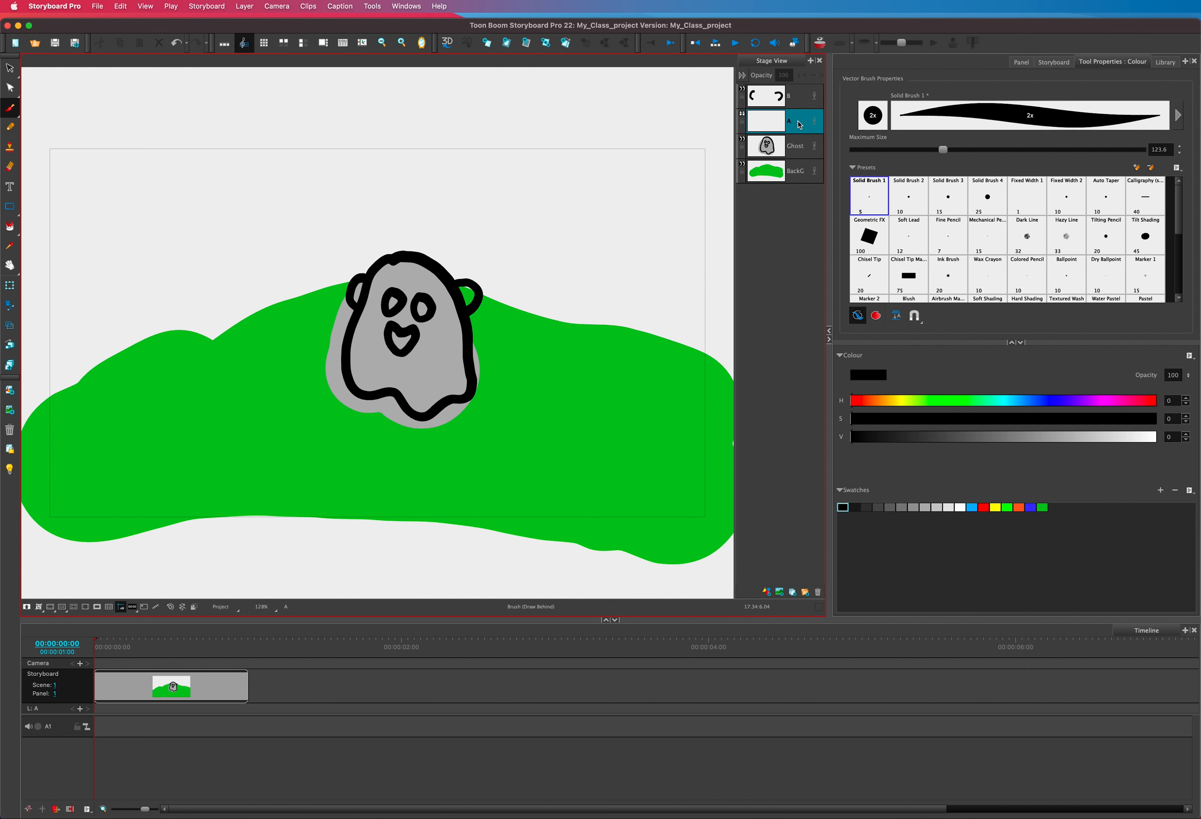
mouse_move(387, 262)
mouse_down()
mouse_move(368, 248)
mouse_move(409, 235)
mouse_move(452, 248)
mouse_up()
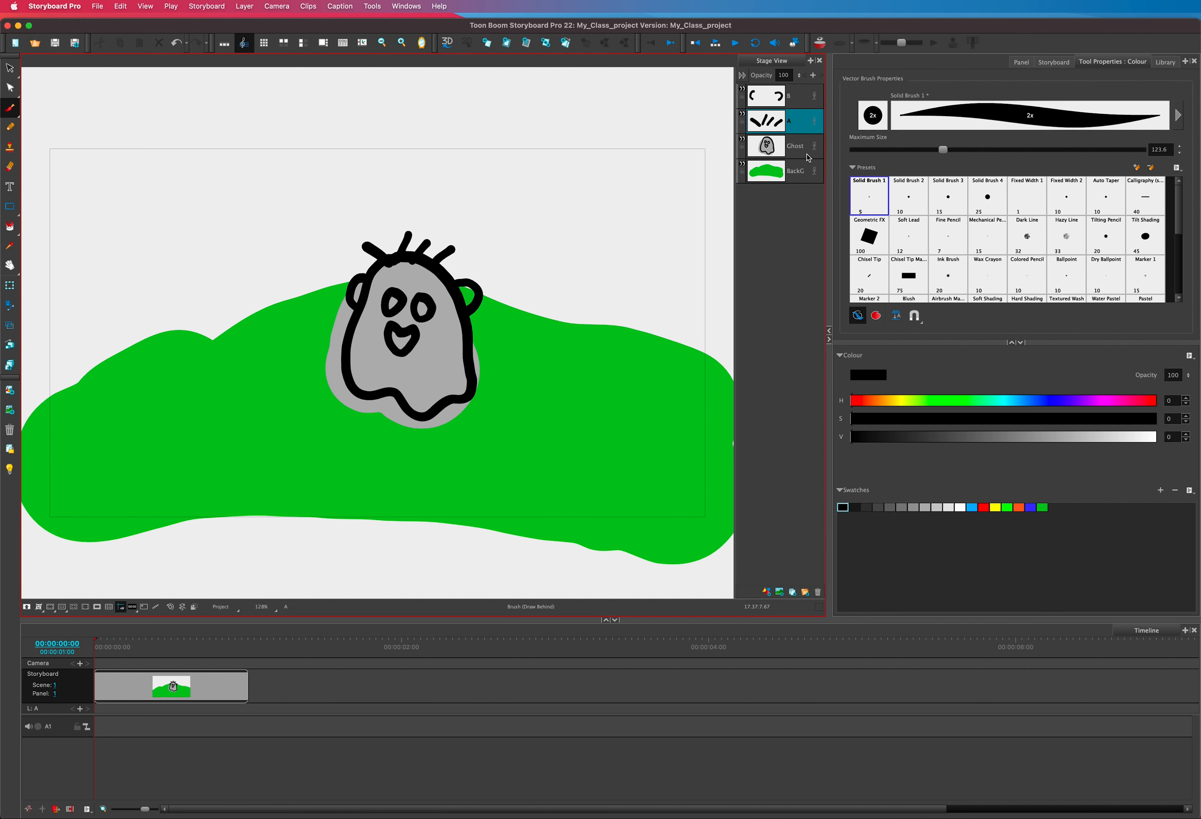
Merge layers B, A and Ghost into one vector layer named MergedLayer, excluding BackG and deleting the source layers
right_click(802, 97)
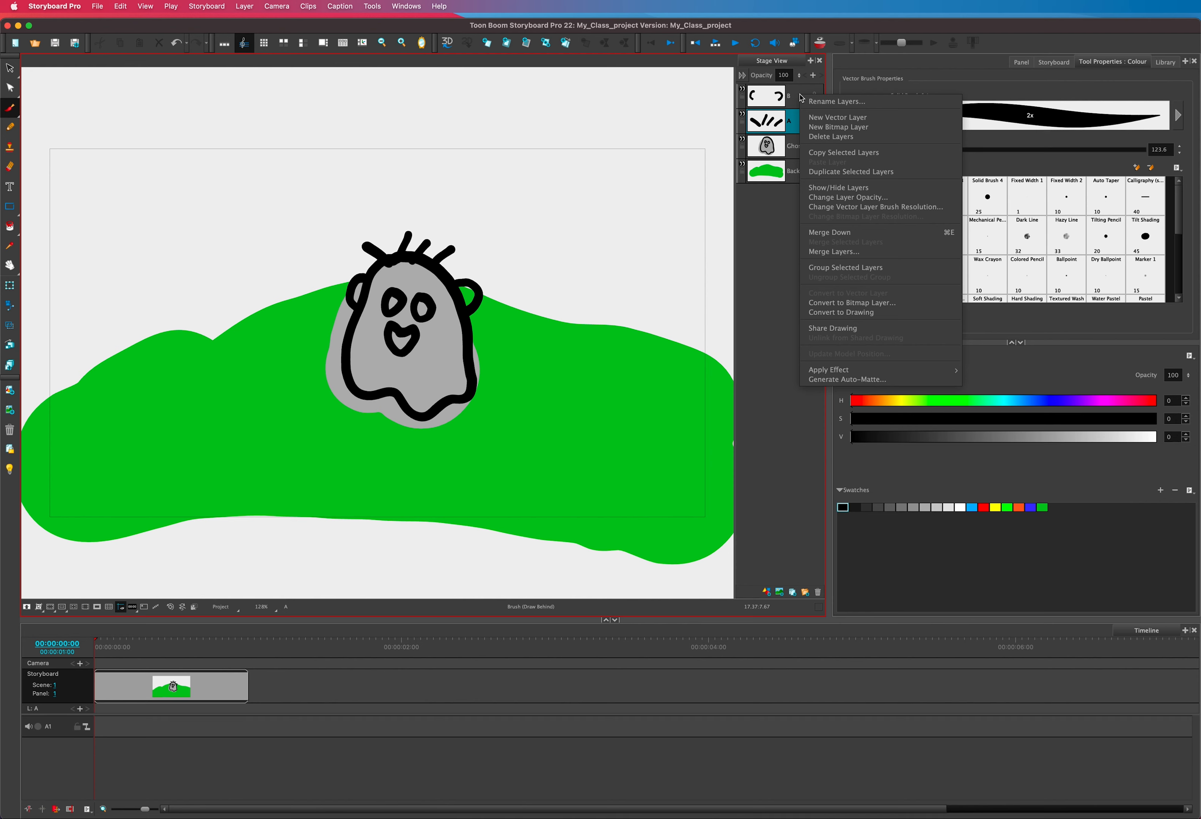
click(830, 252)
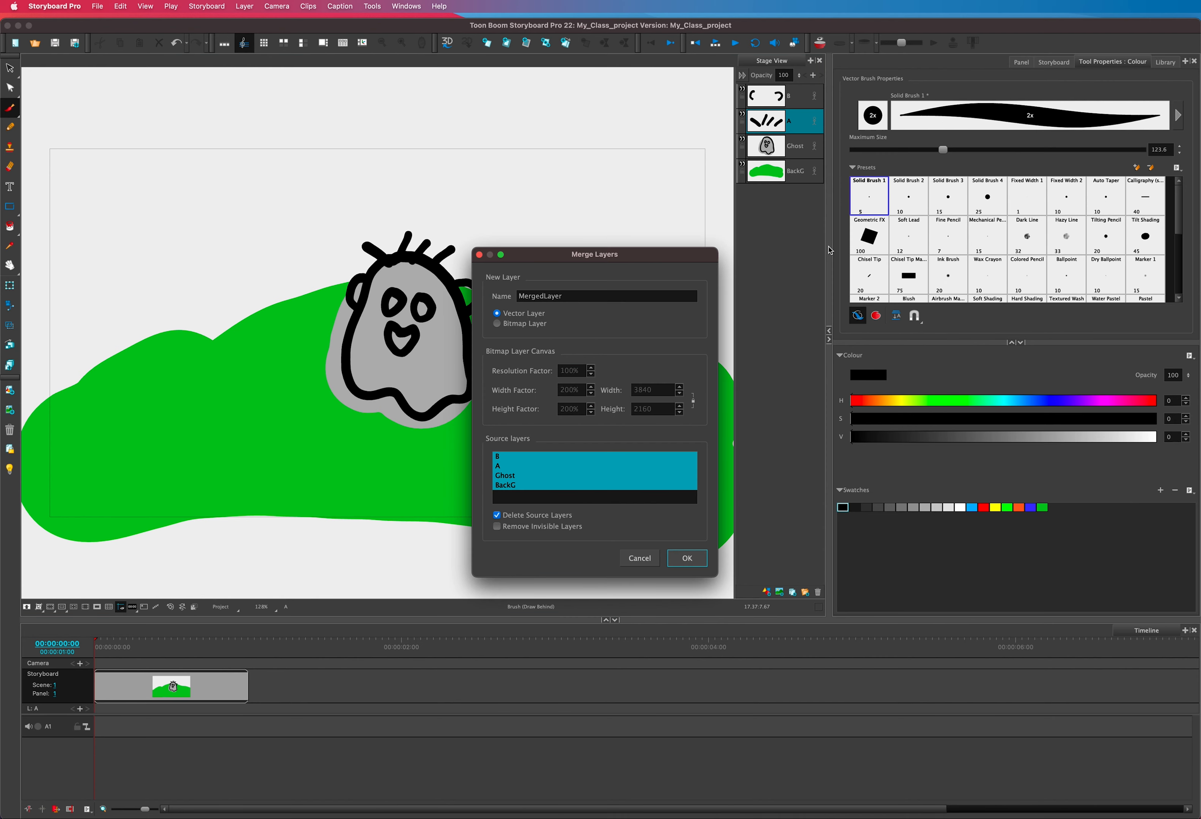
click(516, 491)
click(515, 484)
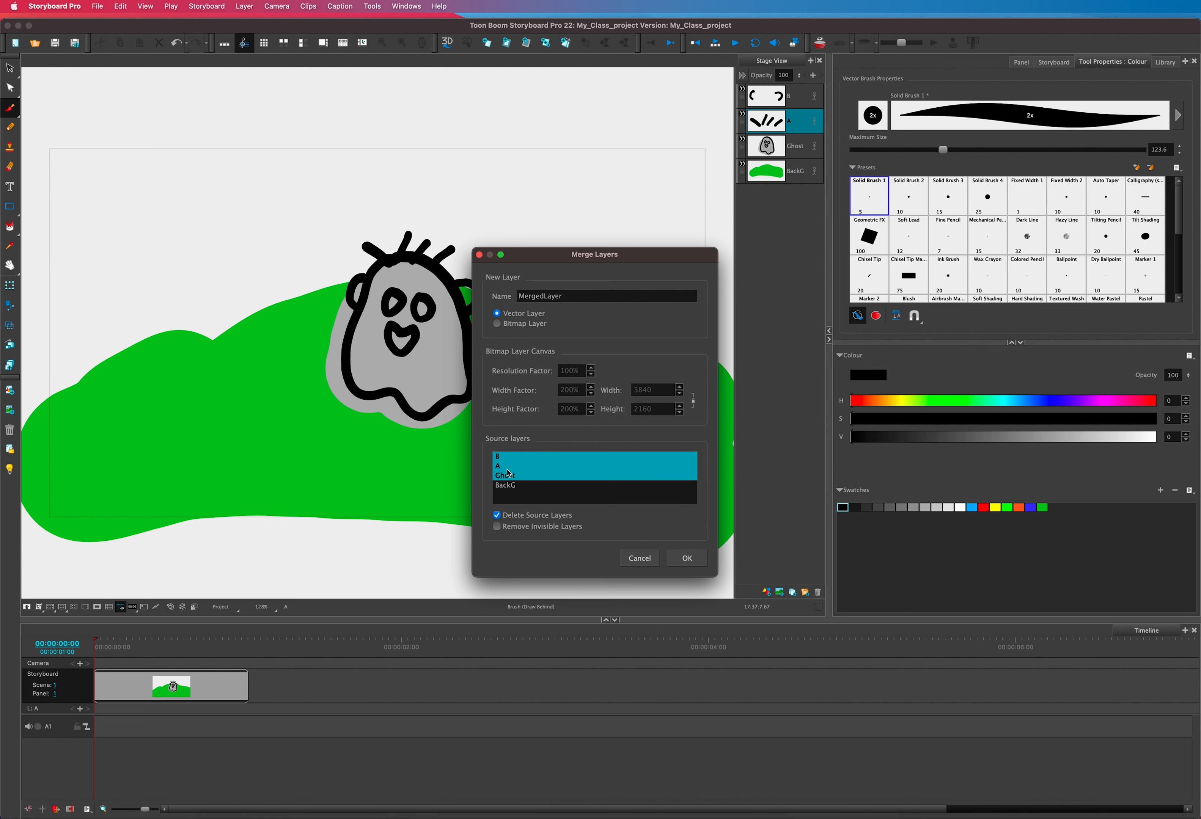
click(678, 559)
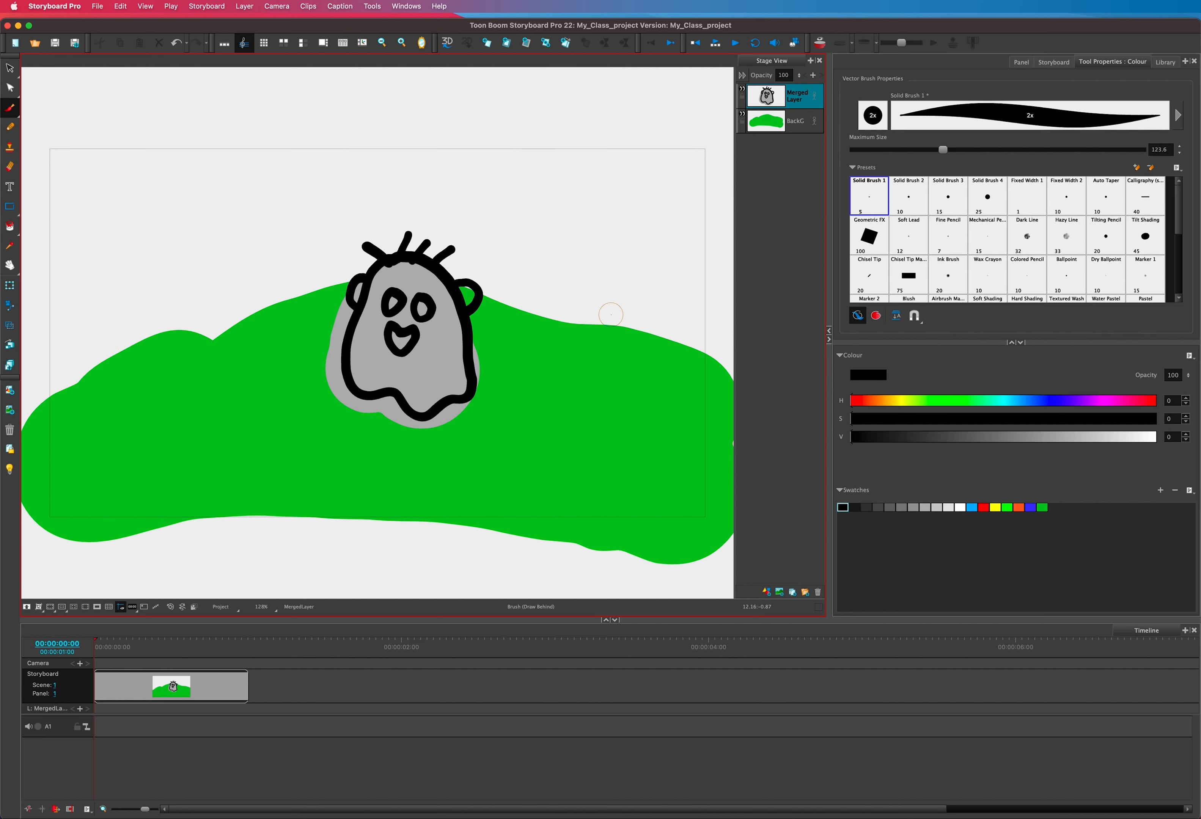
Select all the artwork on the merged ghost layer and move it slightly up and to the right
click(9, 68)
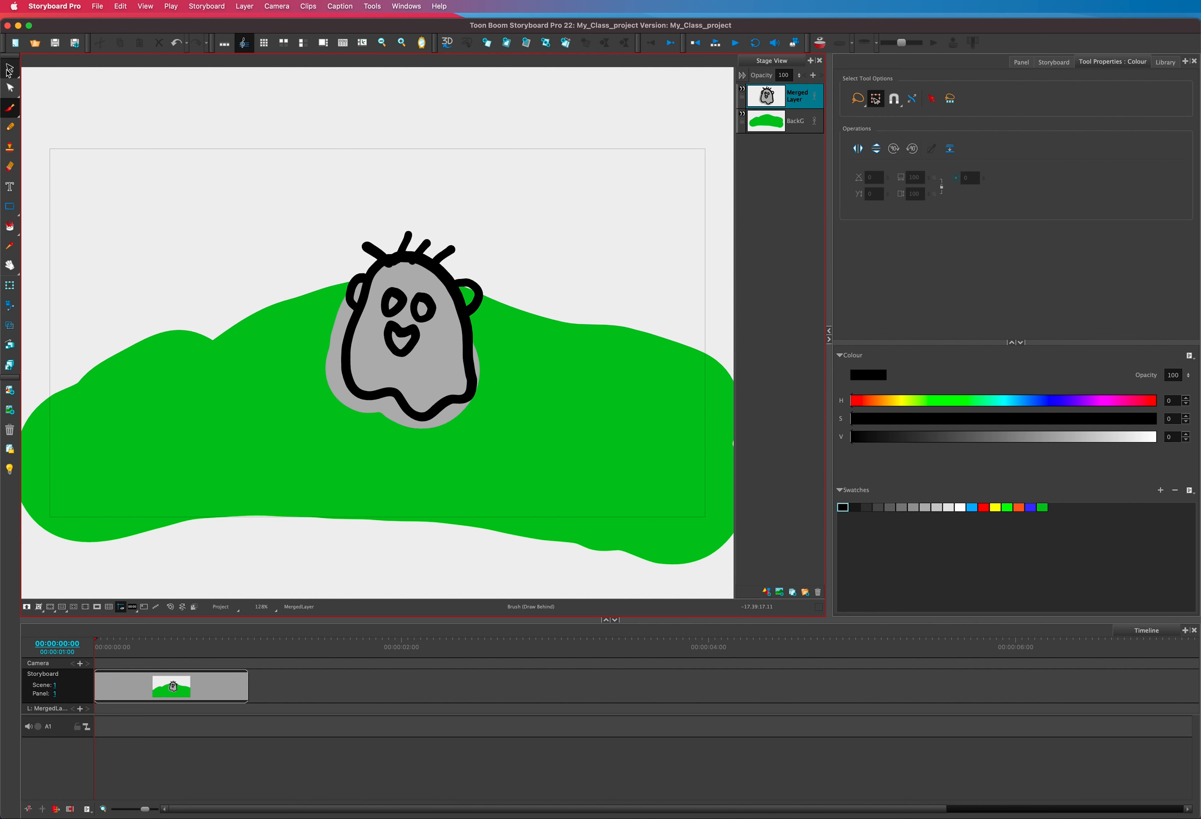
key(ctrl+a)
mouse_move(354, 246)
mouse_down()
mouse_move(322, 220)
mouse_move(431, 242)
mouse_move(340, 235)
mouse_move(367, 247)
mouse_up()
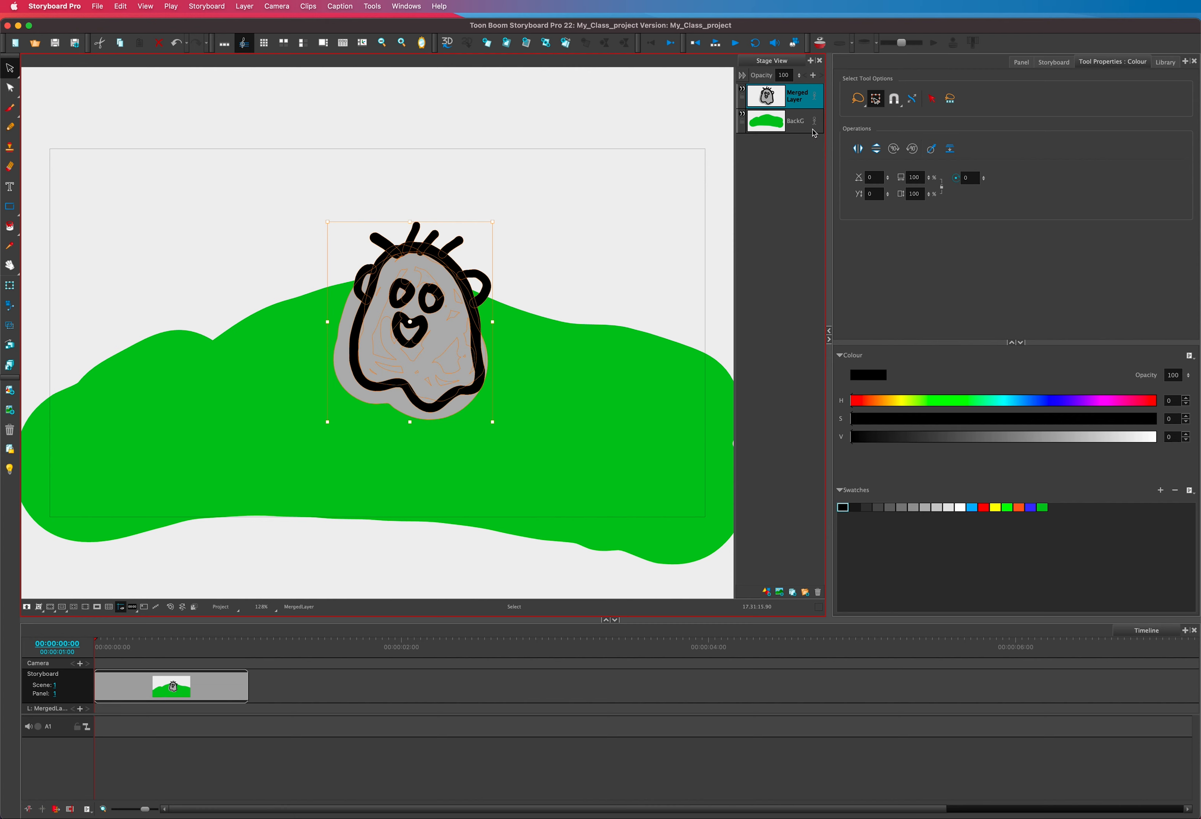
Duplicate the merged ghost layer and move the duplicate's artwork to the left so the two ghosts stand side by side
right_click(802, 98)
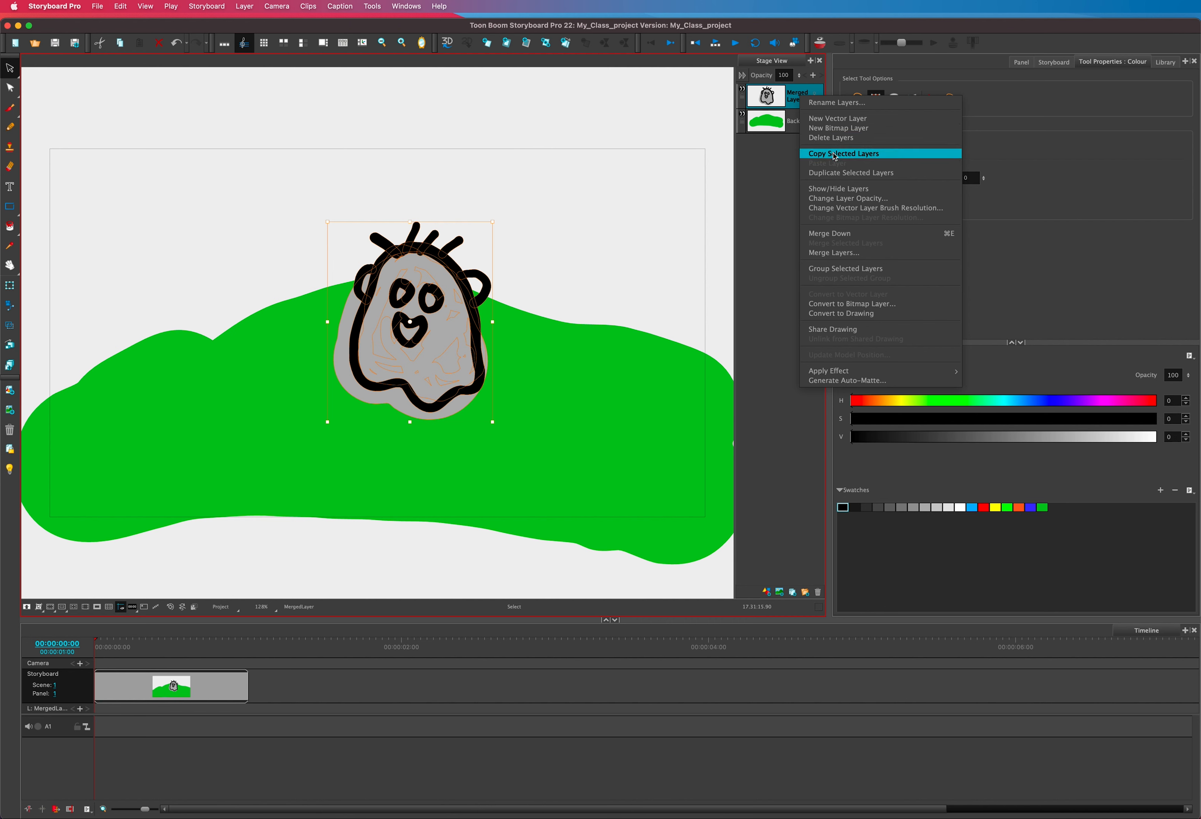
click(831, 174)
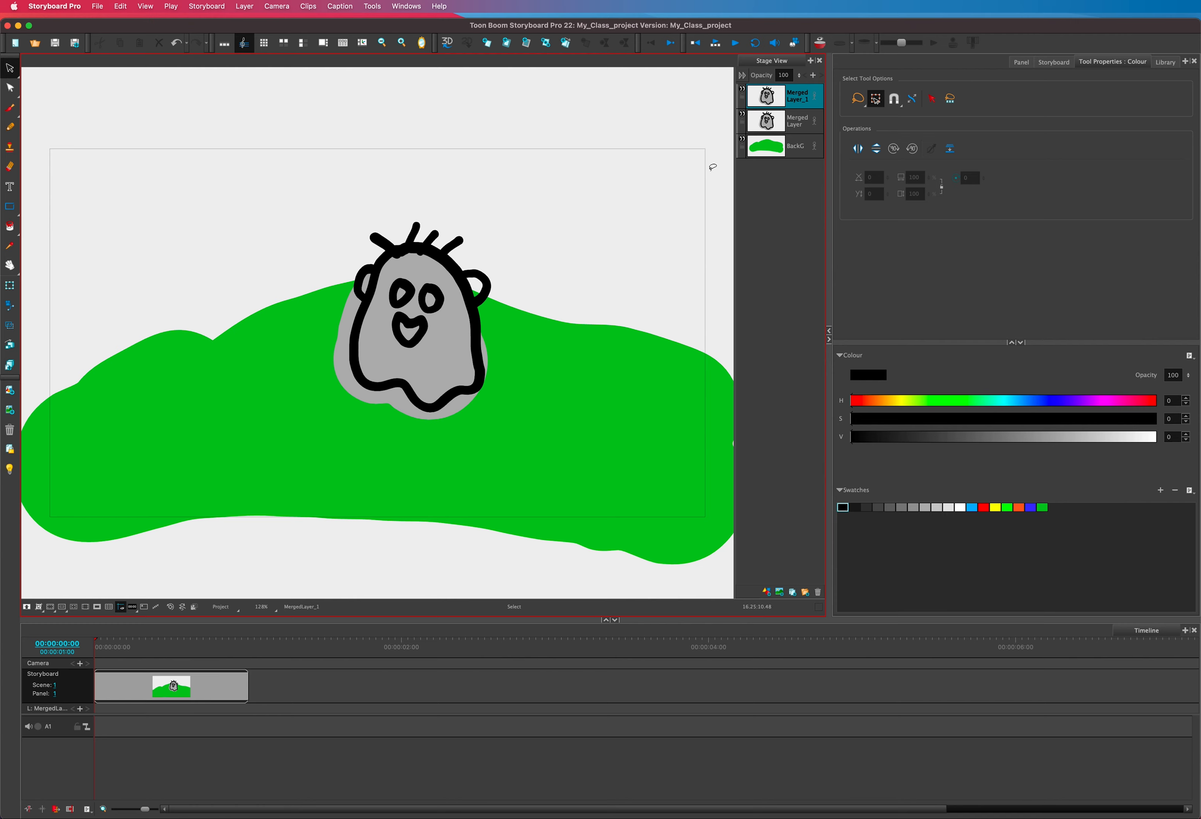
key(ctrl+a)
drag(451, 259, 317, 262)
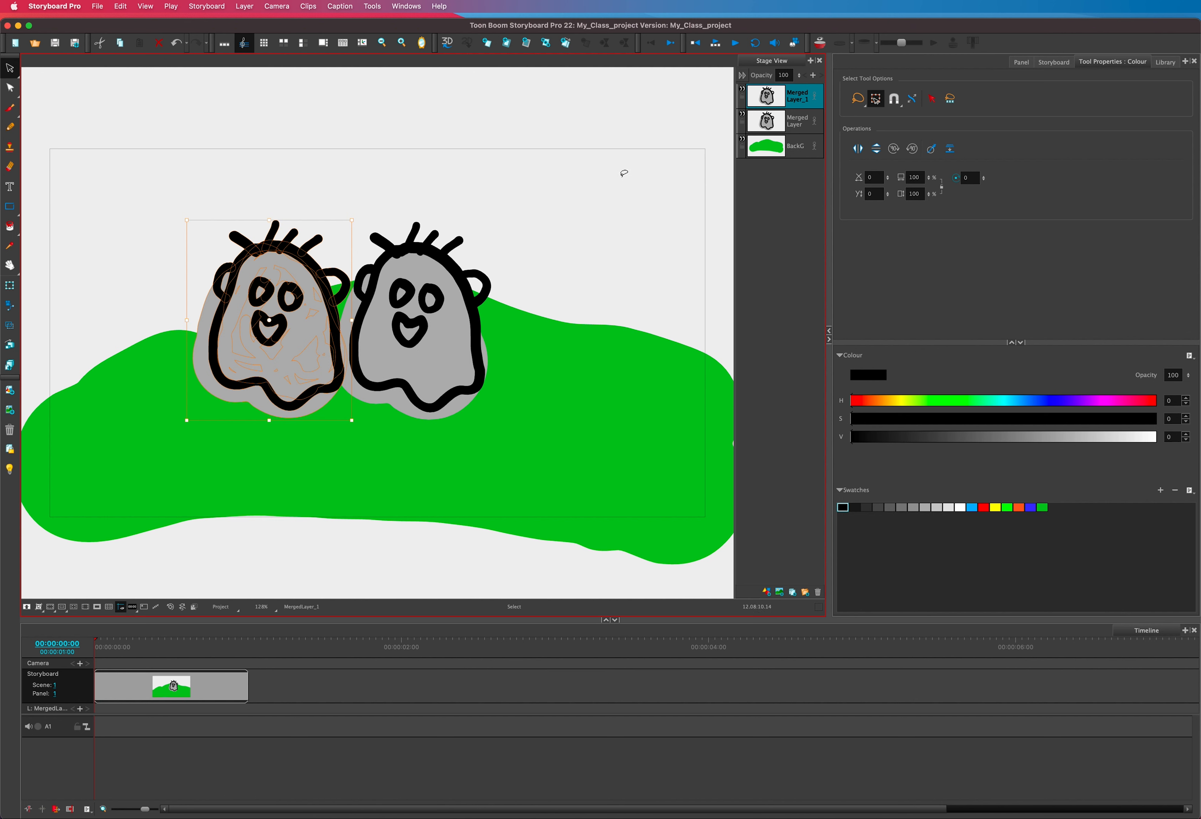